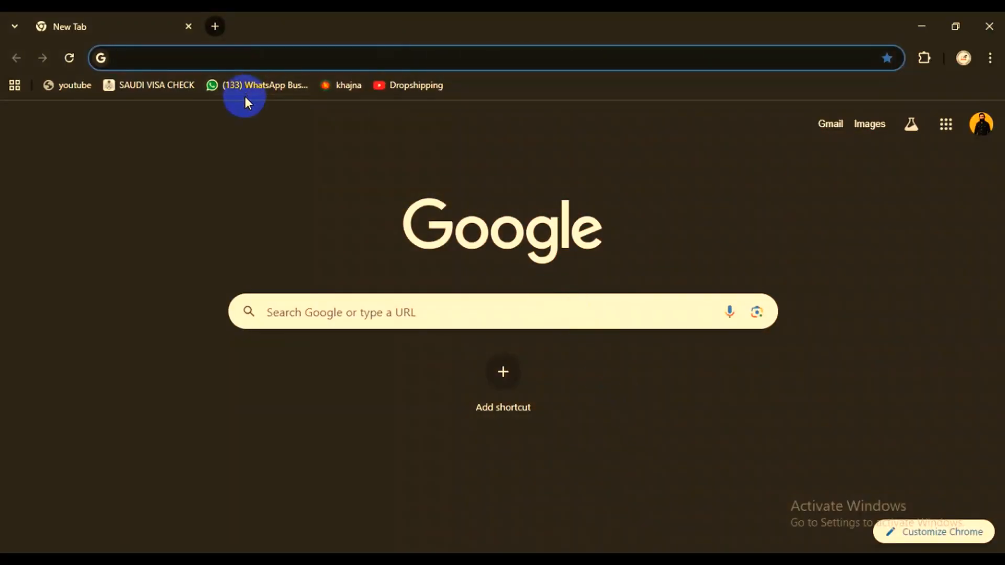
# - Open the birth registration application page at bdris.gov.bd/br/application
pyautogui.click(151, 56)
pyautogui.write('bdr')
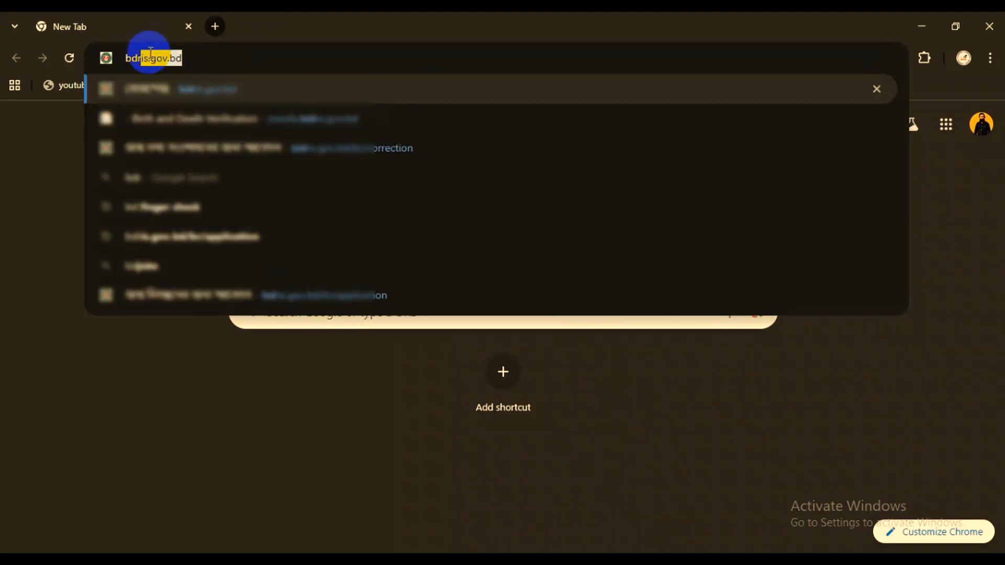
pyautogui.write('is.gov.bd')
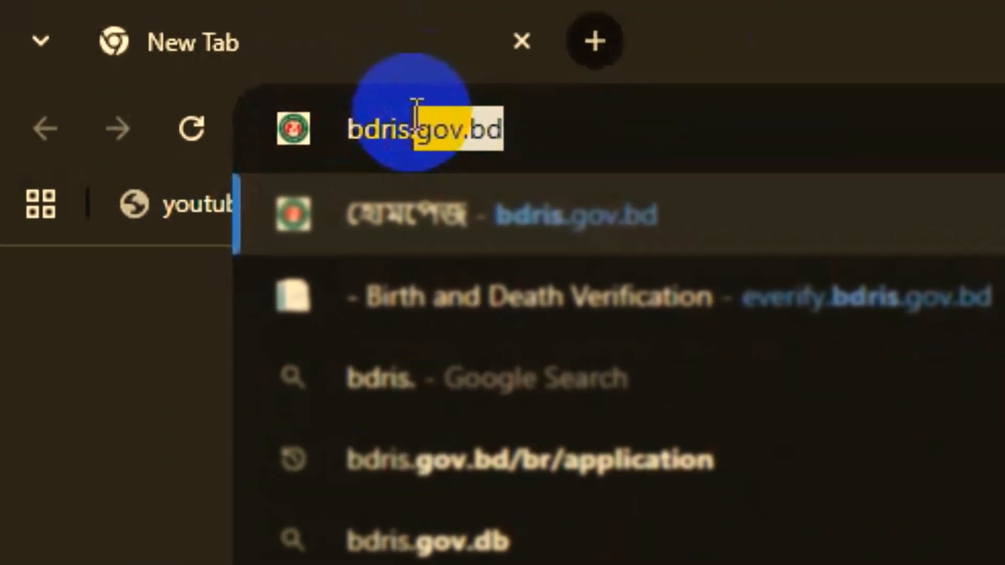
pyautogui.write('/br/app')
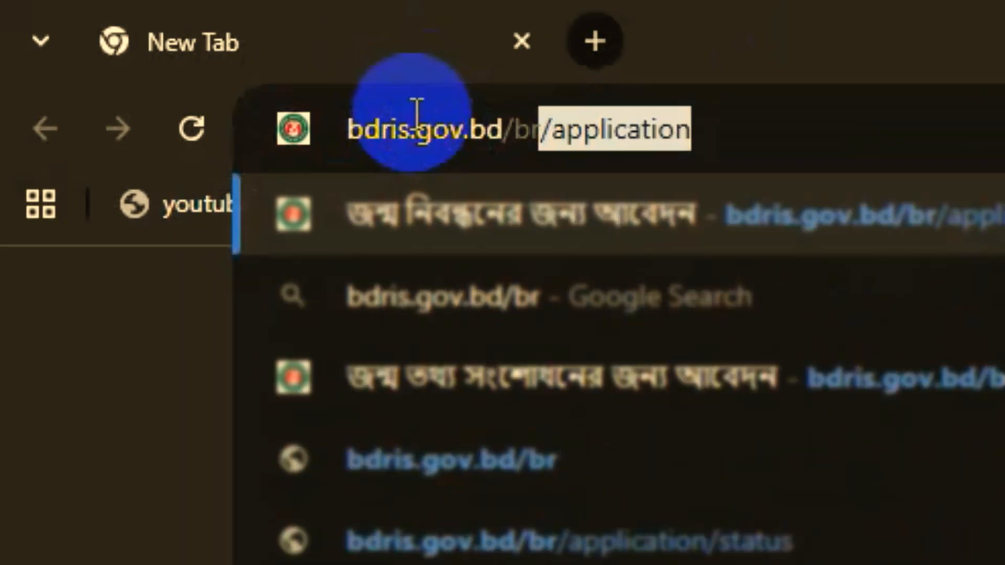
pyautogui.write('lication')
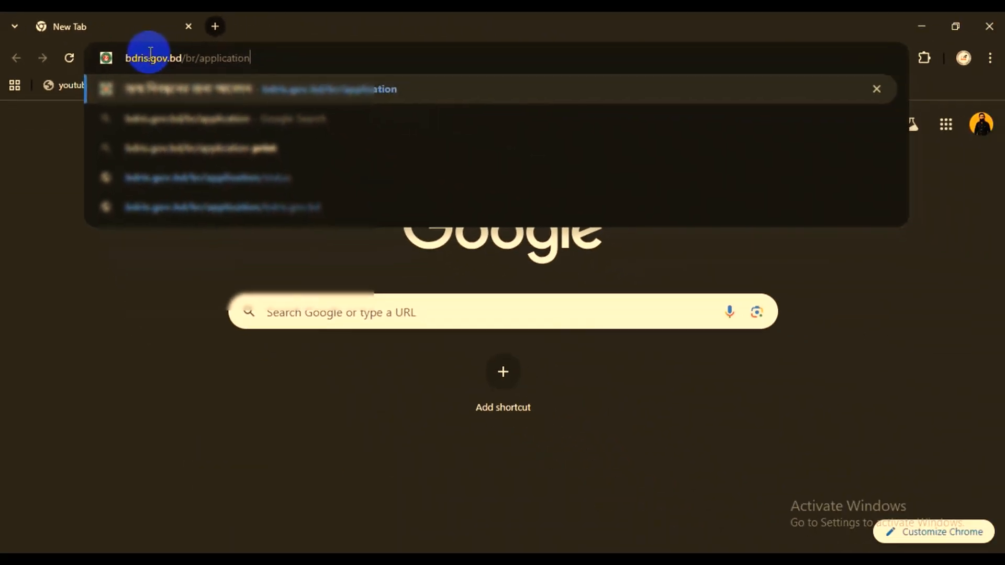
pyautogui.press('Return')
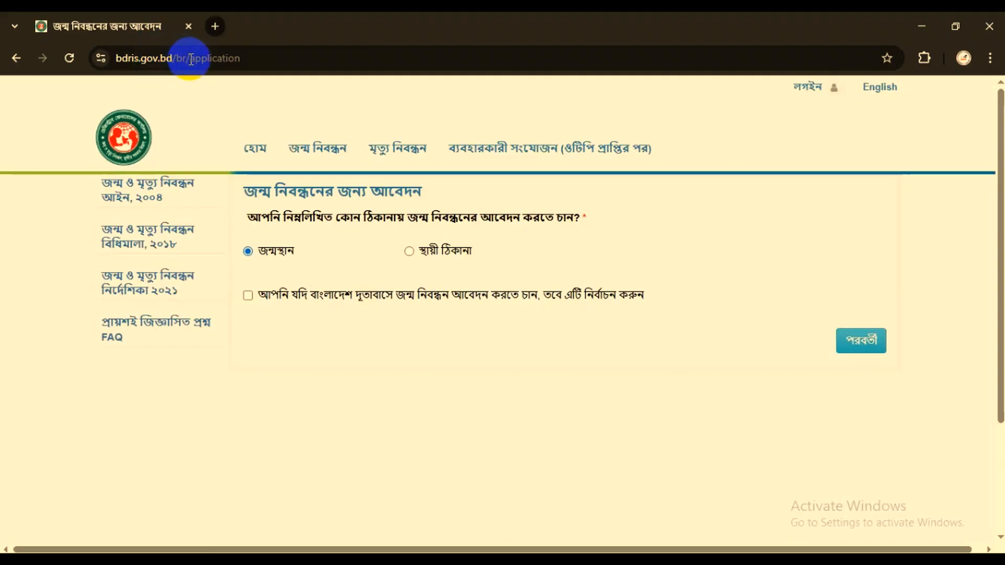
# - Choose the place of birth (জন্মস্থান) as the address for the registration application and continue to the applicant form
pyautogui.moveTo(247, 216); pyautogui.dragTo(583, 204)
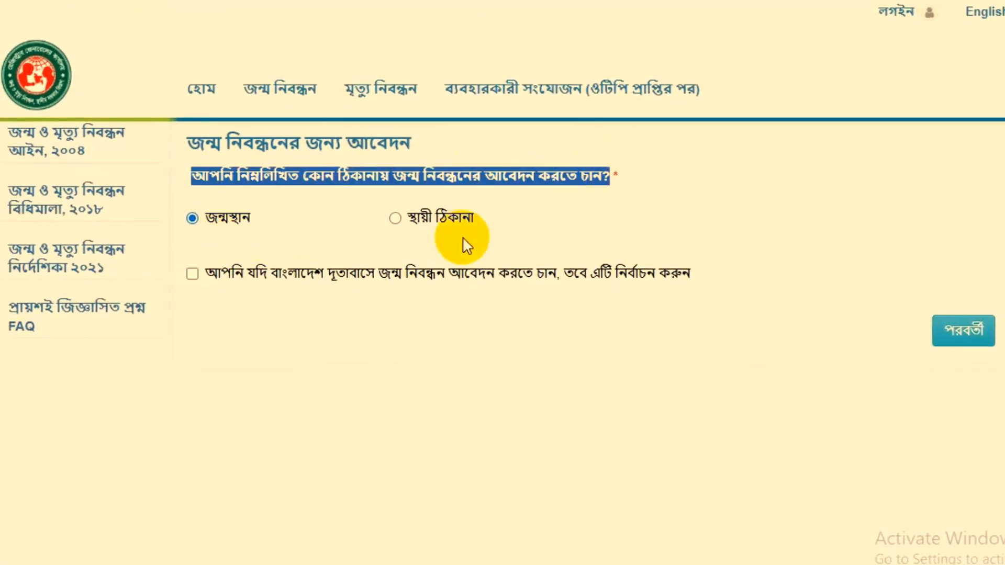
pyautogui.click(198, 220)
pyautogui.click(977, 331)
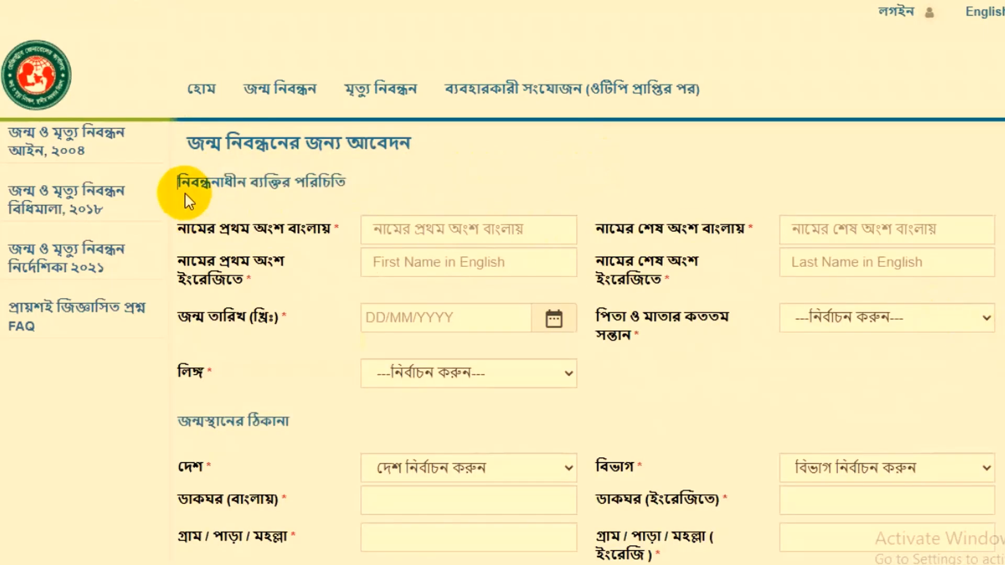
# - Fill in the first and last parts of the applicant's name in Bengali
pyautogui.moveTo(184, 193); pyautogui.dragTo(325, 186)
pyautogui.moveTo(179, 228); pyautogui.dragTo(329, 222)
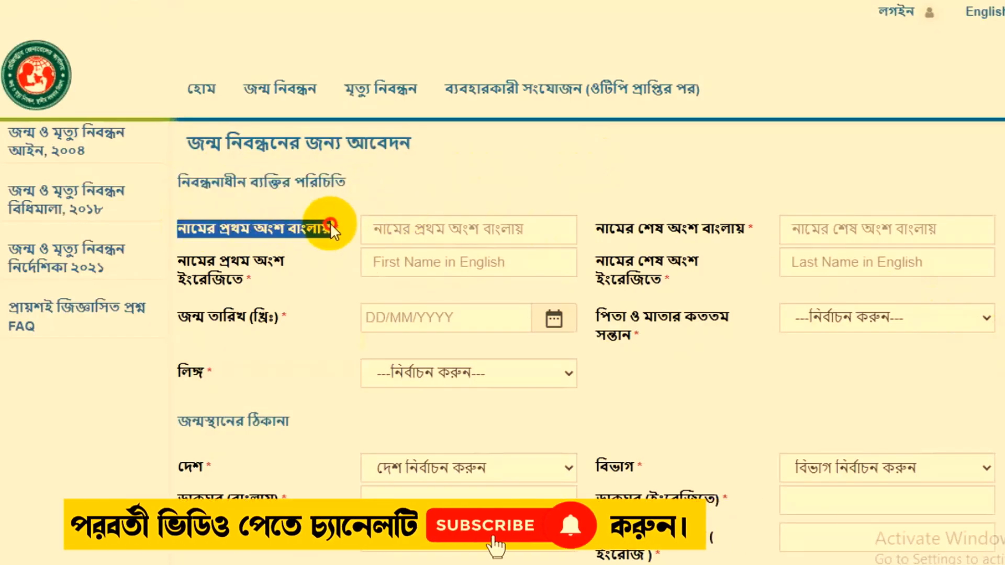
pyautogui.click(422, 228)
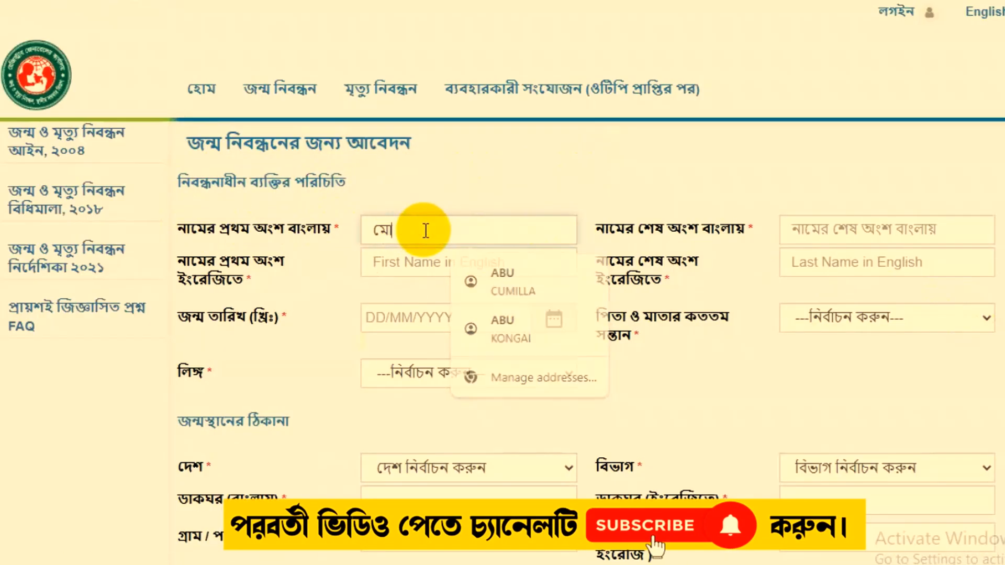
pyautogui.moveTo(612, 226); pyautogui.dragTo(743, 225)
pyautogui.click(834, 225)
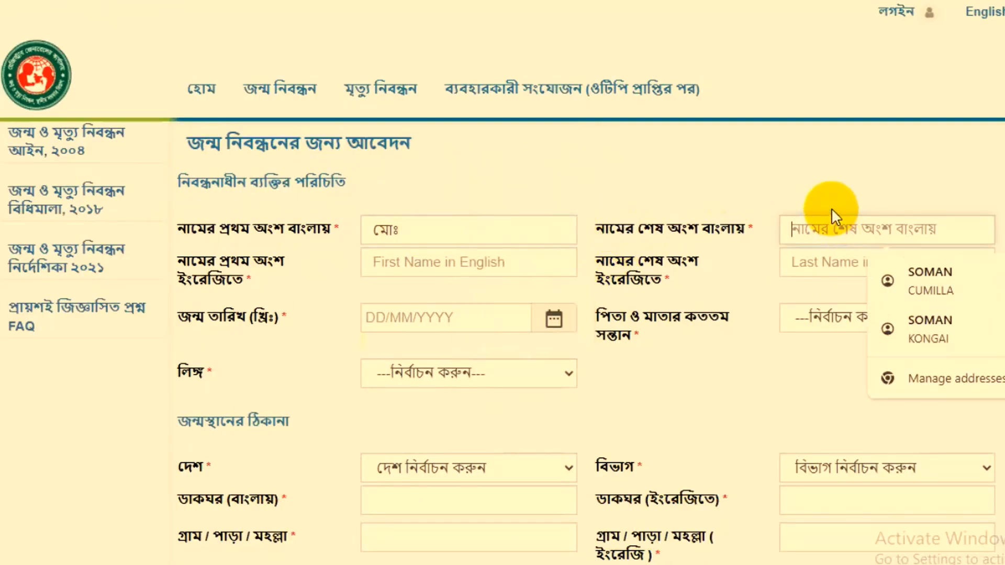
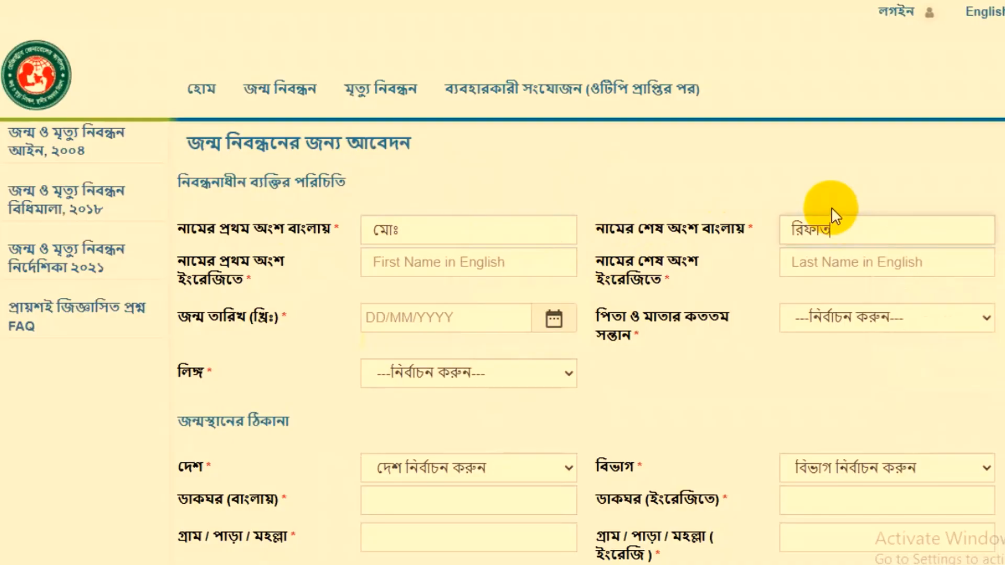
# - Fill in the first and last parts of the applicant's name in English capital letters
pyautogui.moveTo(168, 259); pyautogui.dragTo(337, 279)
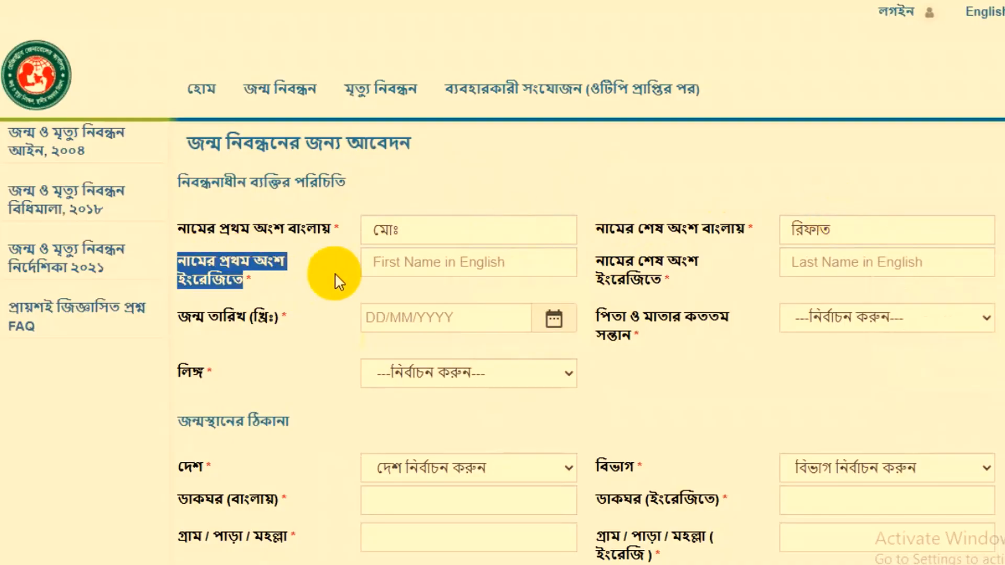
pyautogui.click(437, 259)
pyautogui.write('D')
pyautogui.press('BackSpace')
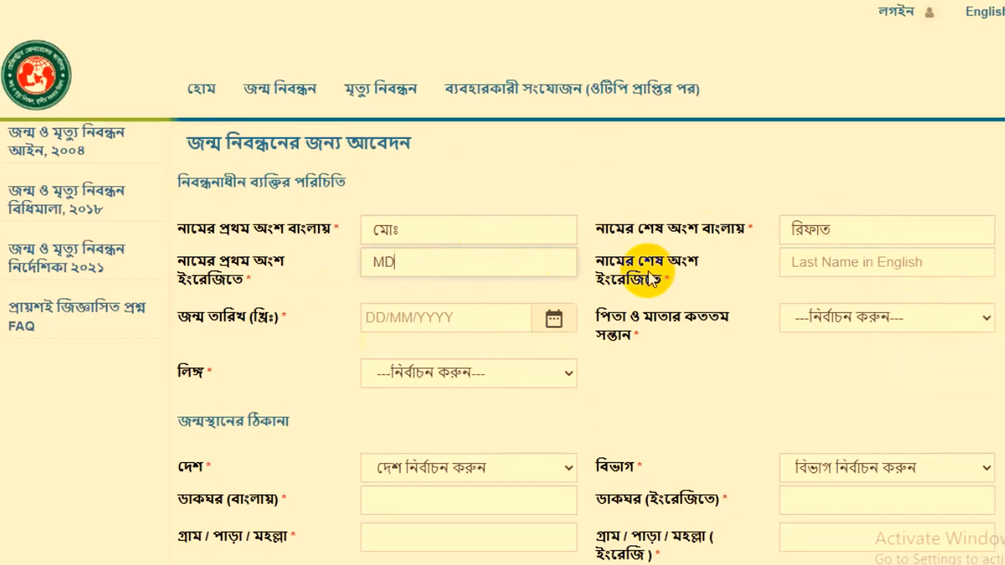
pyautogui.moveTo(588, 256); pyautogui.dragTo(708, 284)
pyautogui.click(851, 261)
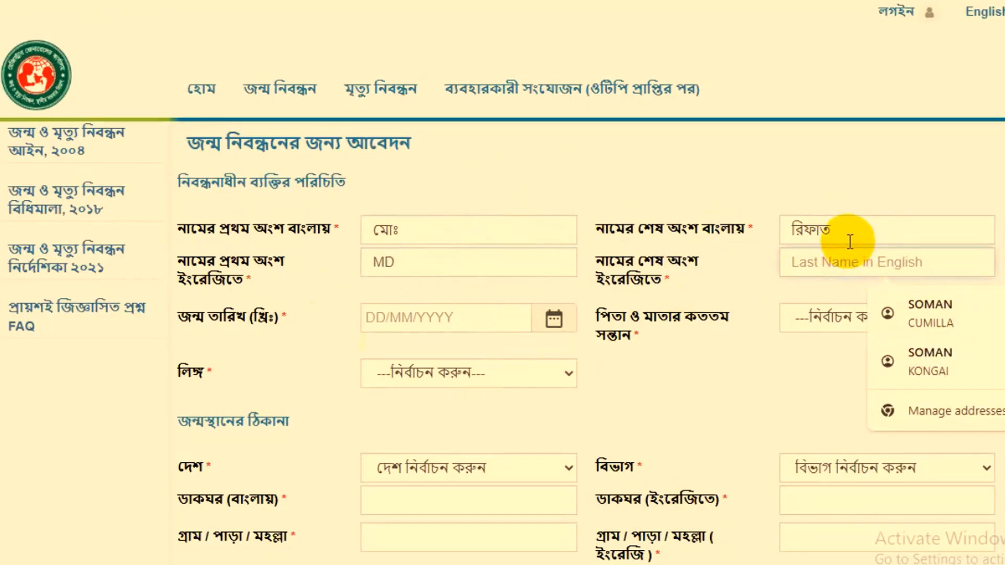
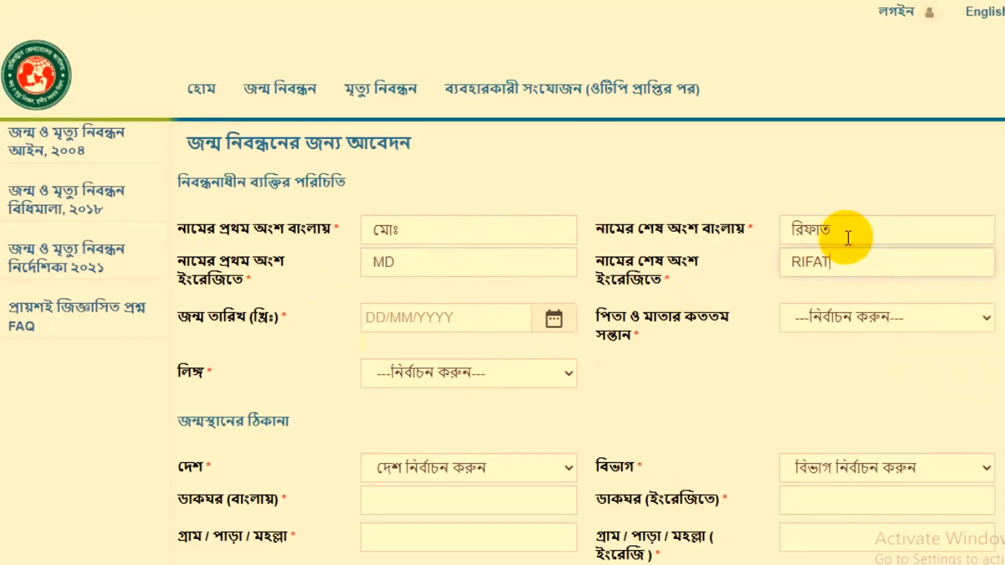
# - Enter the applicant's date of birth and confirm that the required documents are available
pyautogui.moveTo(178, 316); pyautogui.dragTo(275, 316)
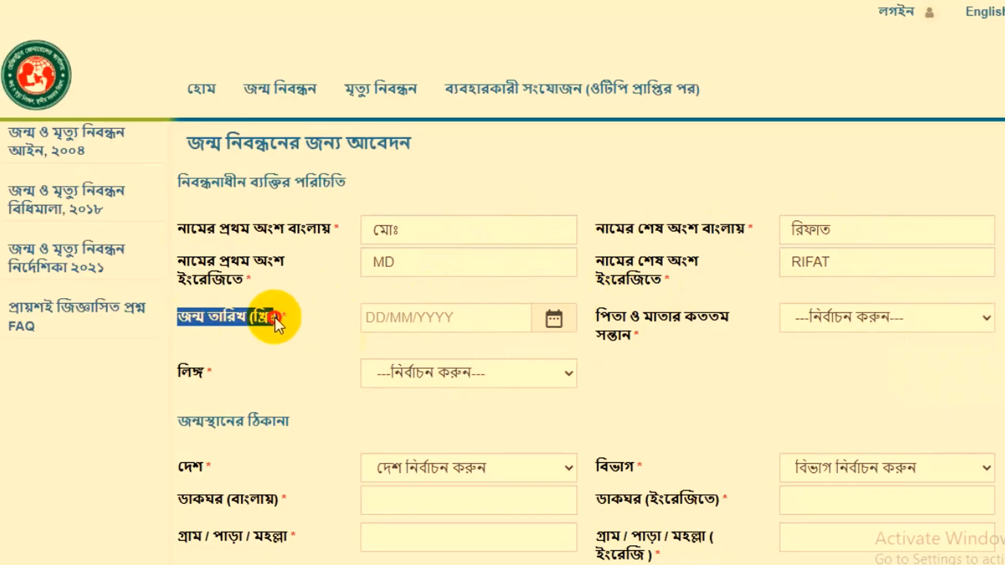
pyautogui.click(427, 316)
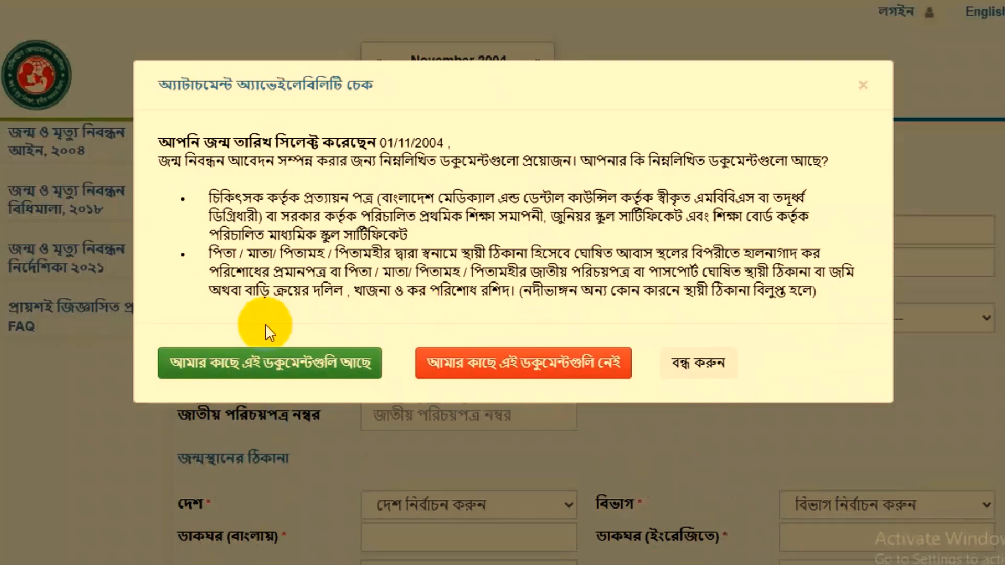
pyautogui.click(309, 375)
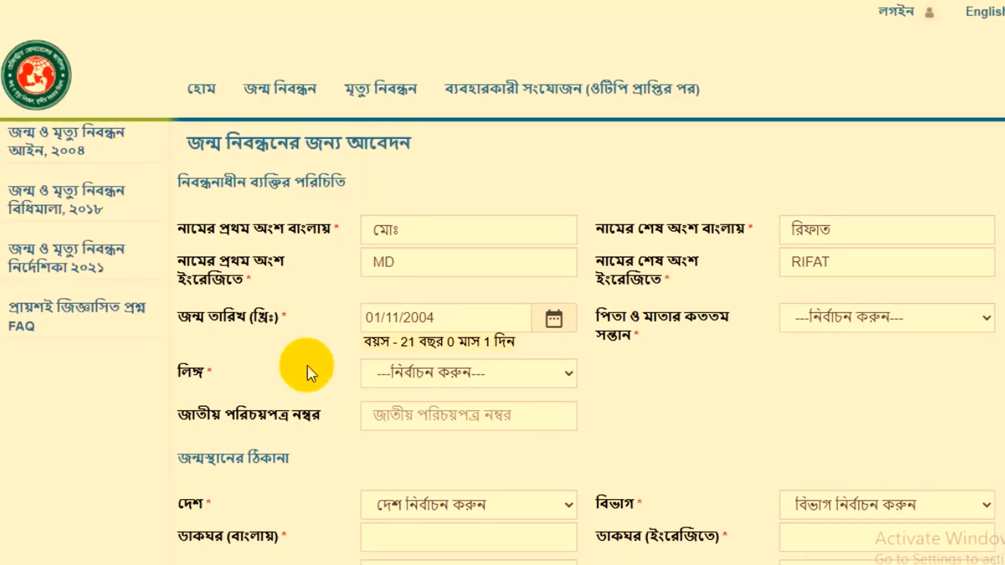
# - Set the applicant's birth order among the parents' children to ২ and the gender to পুরুষ (male)
pyautogui.moveTo(596, 314); pyautogui.dragTo(684, 340)
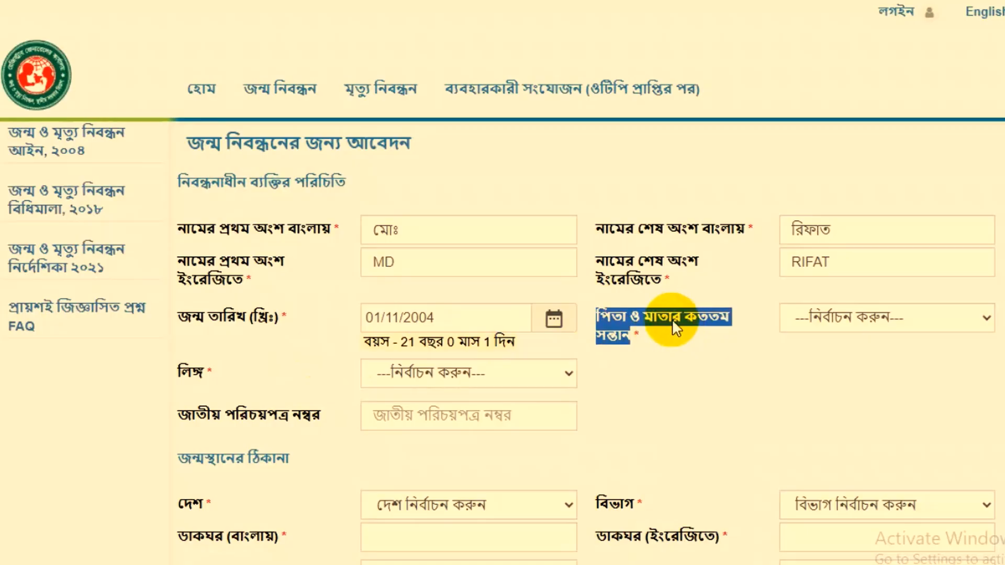
pyautogui.click(854, 313)
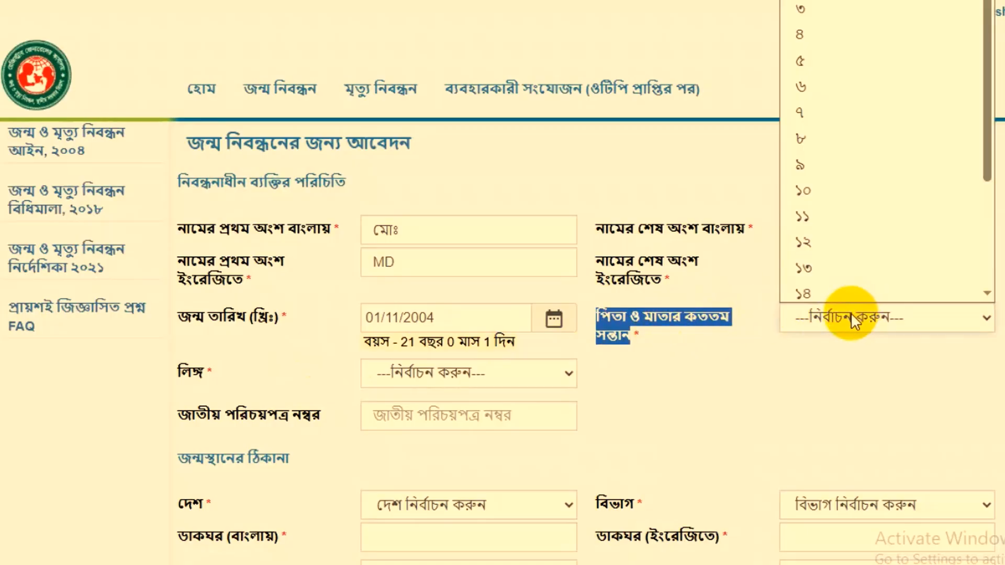
pyautogui.click(809, 0)
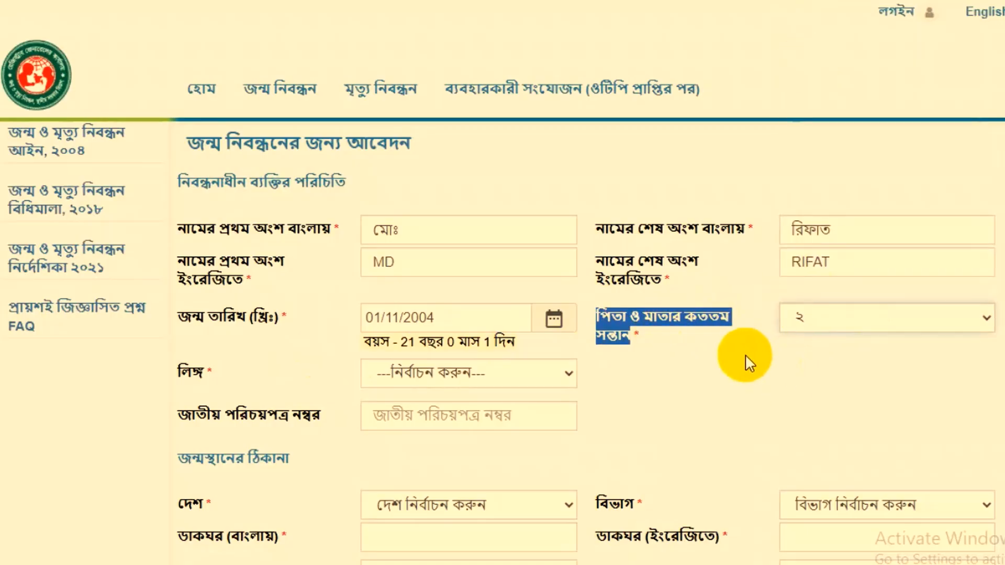
pyautogui.click(695, 360)
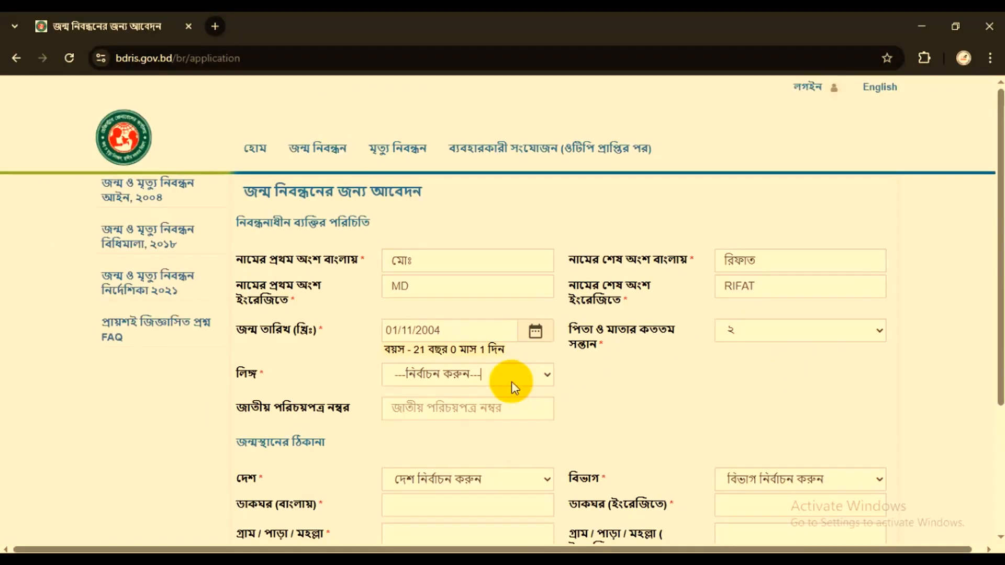
pyautogui.click(456, 373)
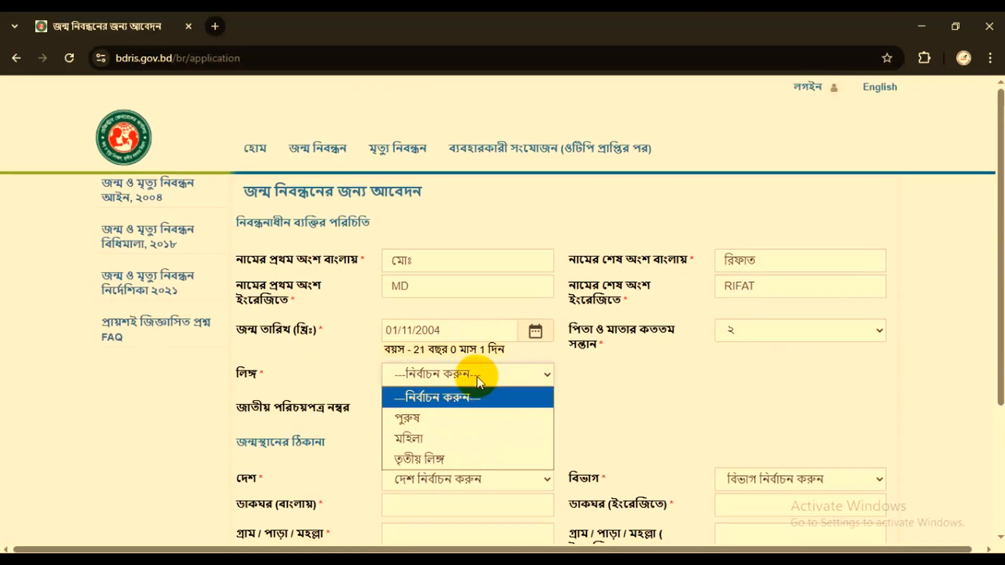
pyautogui.click(428, 417)
# - Select the country and division in the birthplace address section
pyautogui.scroll(-1, 359, 431)
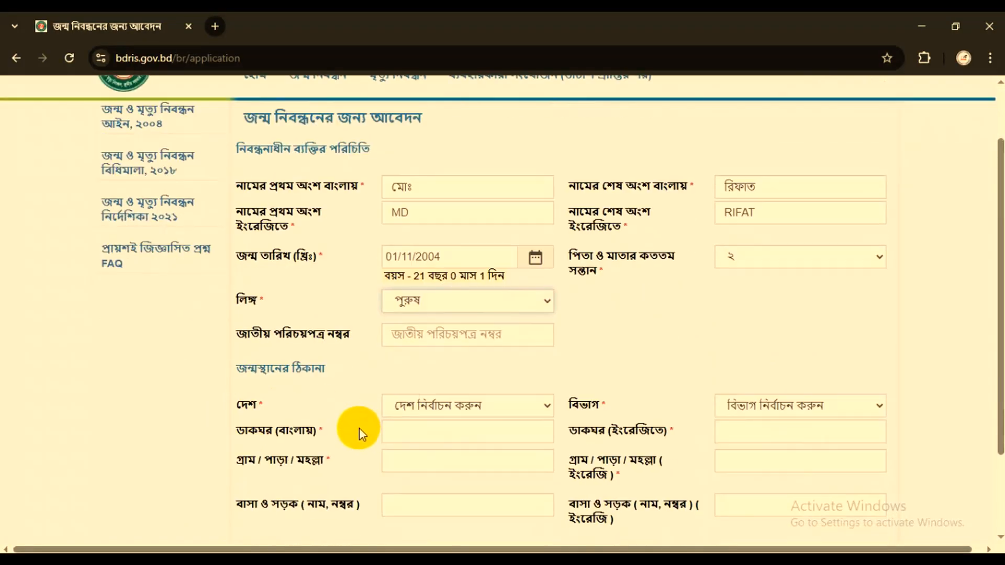
pyautogui.moveTo(247, 366); pyautogui.dragTo(314, 367)
pyautogui.scroll(-1, 401, 388)
pyautogui.scroll(-1, 400, 386)
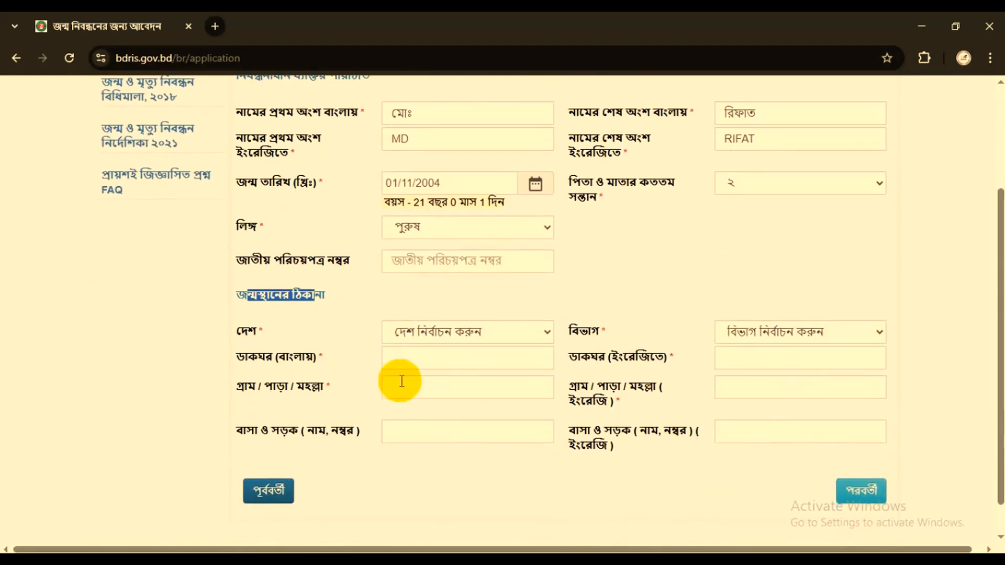
pyautogui.click(442, 328)
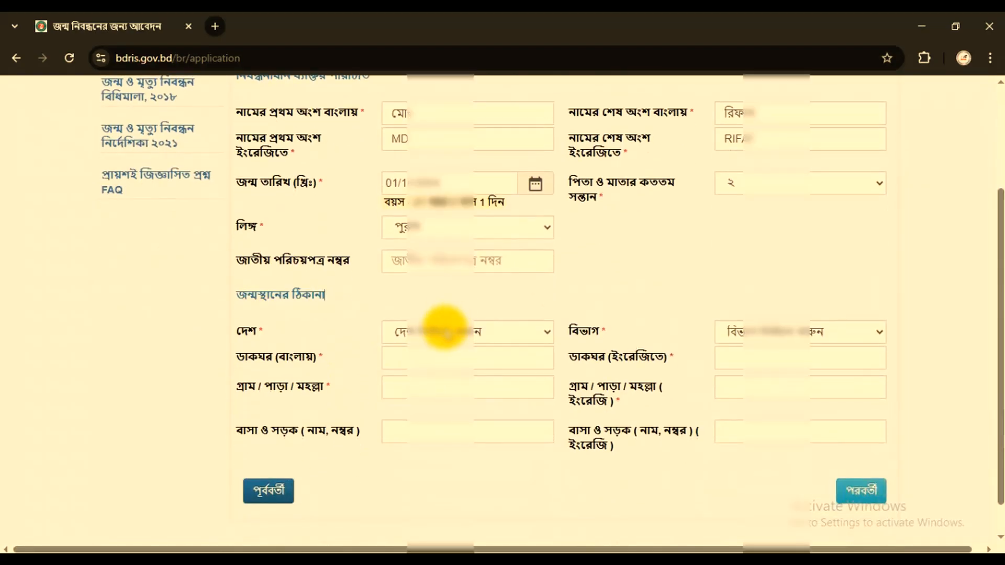
pyautogui.click(427, 376)
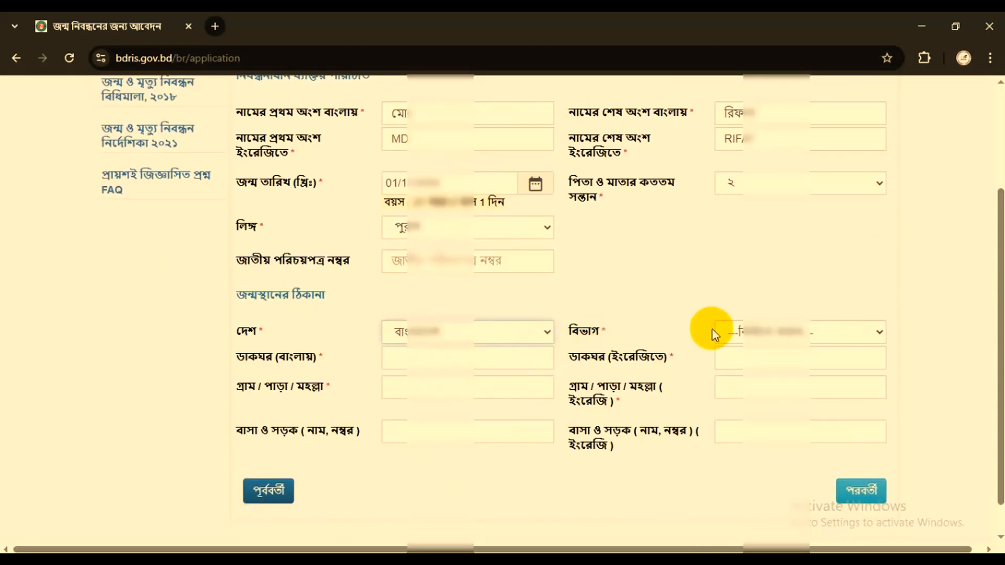
pyautogui.click(754, 332)
pyautogui.click(733, 396)
# - Select the district (জেলা) and the city corporation, cantonment or upazila of the birthplace address
pyautogui.click(423, 359)
pyautogui.click(438, 230)
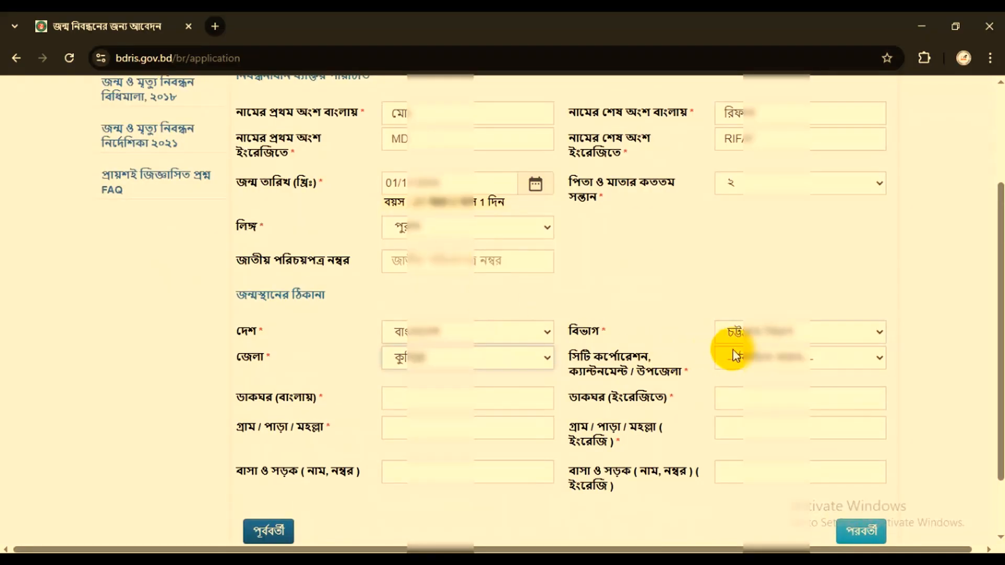
pyautogui.click(754, 357)
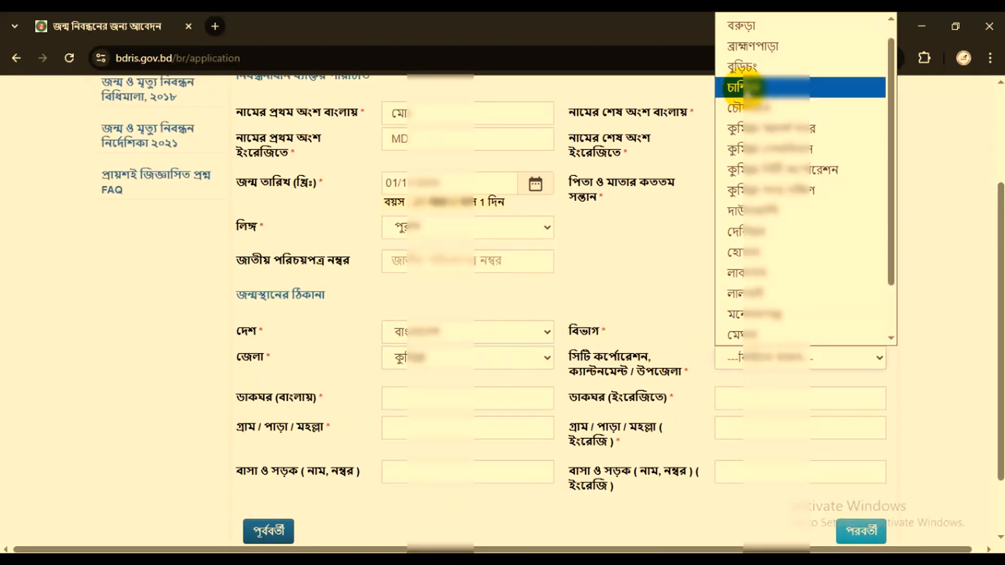
pyautogui.click(741, 88)
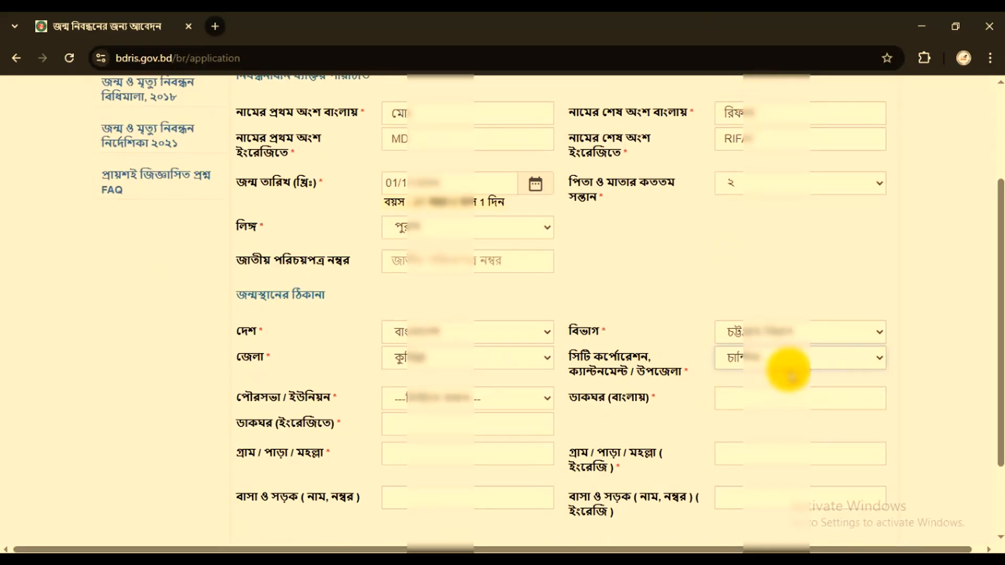
# - Select the municipality or union (পৌরসভা / ইউনিয়ন) and the ward (ওয়ার্ড) of the birthplace address
pyautogui.moveTo(243, 398); pyautogui.dragTo(328, 397)
pyautogui.click(438, 398)
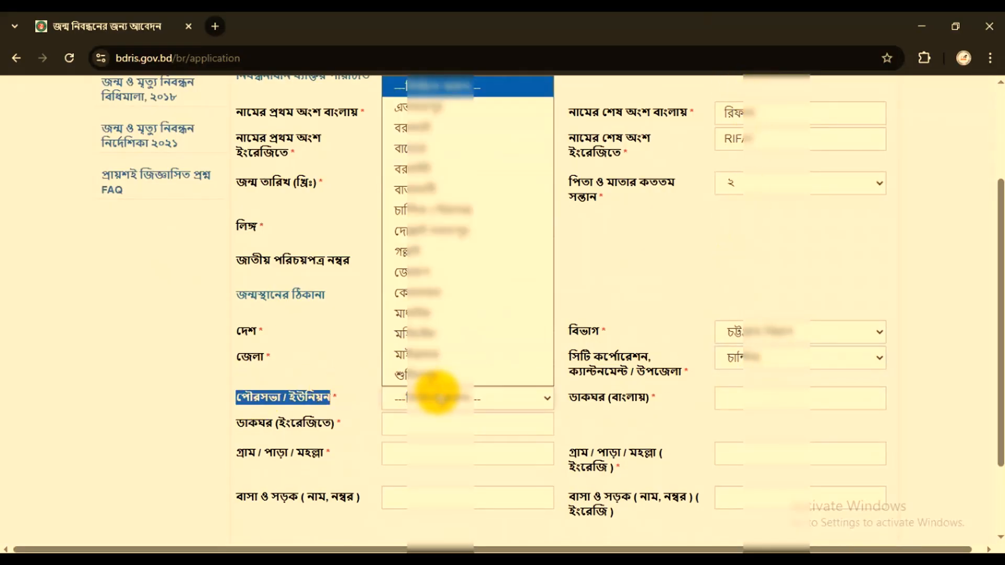
pyautogui.click(442, 209)
pyautogui.moveTo(577, 398); pyautogui.dragTo(601, 402)
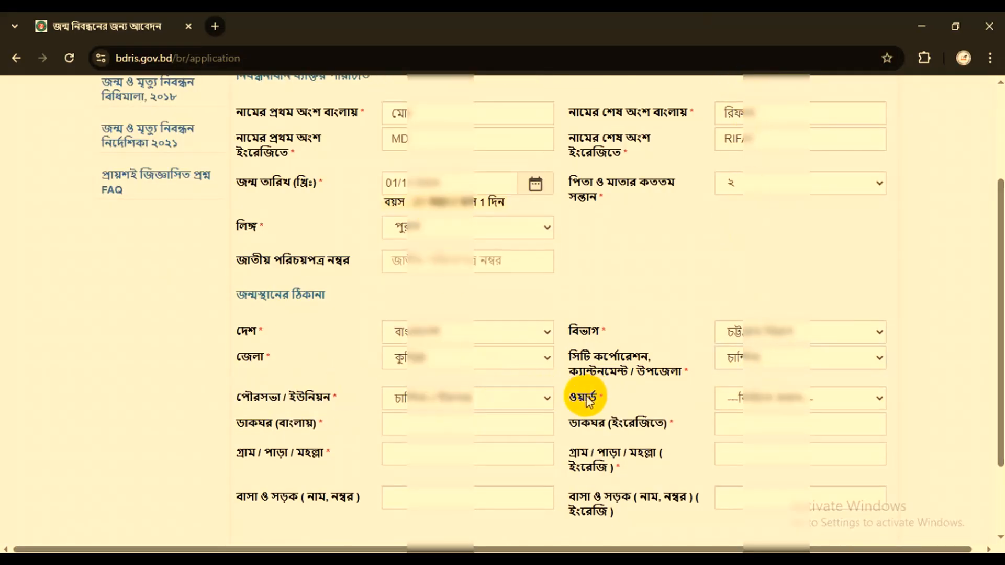
pyautogui.click(762, 397)
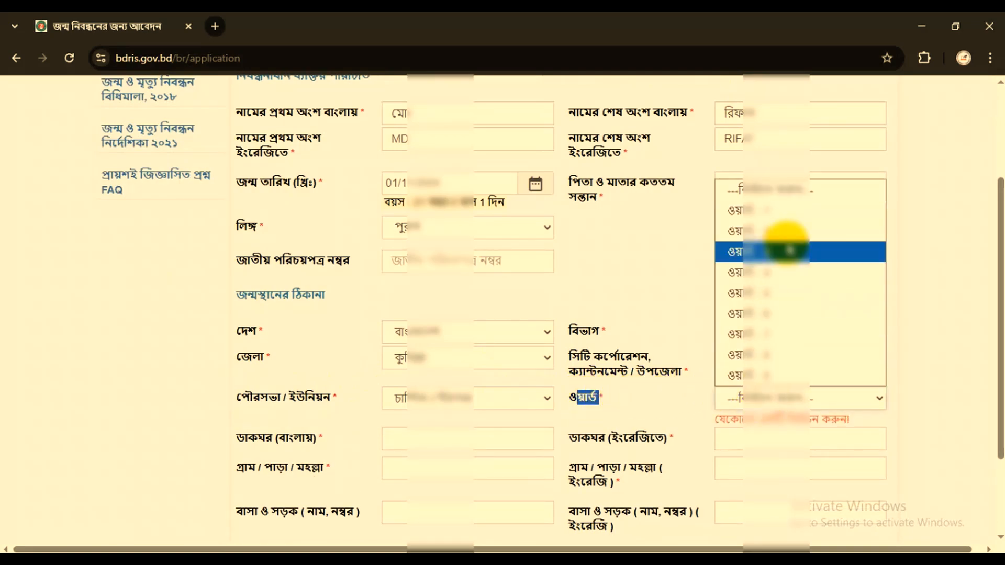
pyautogui.click(788, 251)
# - Enter the birthplace post office with its postal code in Bengali, using the matching autofill suggestion
pyautogui.click(247, 423)
pyautogui.moveTo(234, 423); pyautogui.dragTo(303, 423)
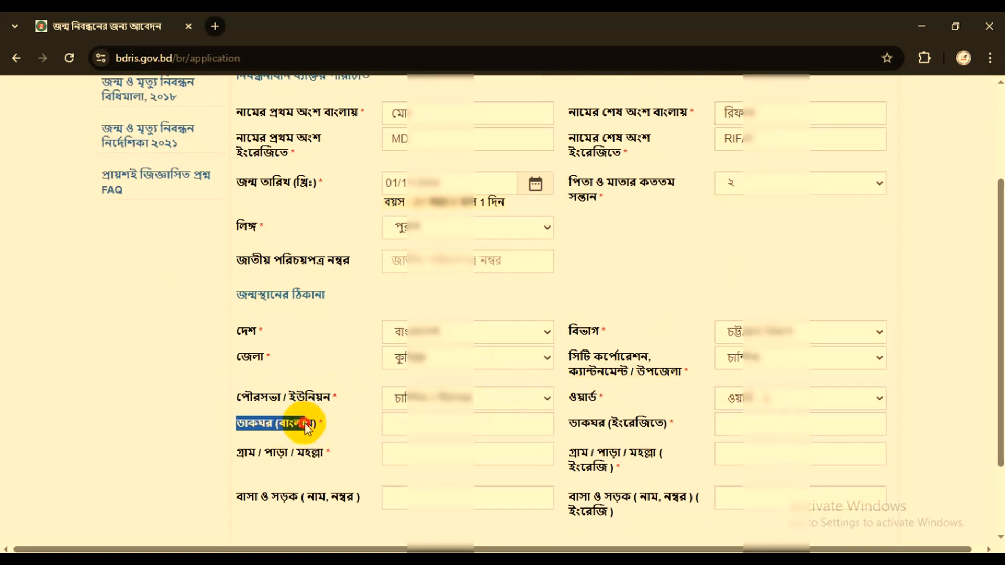
pyautogui.click(428, 428)
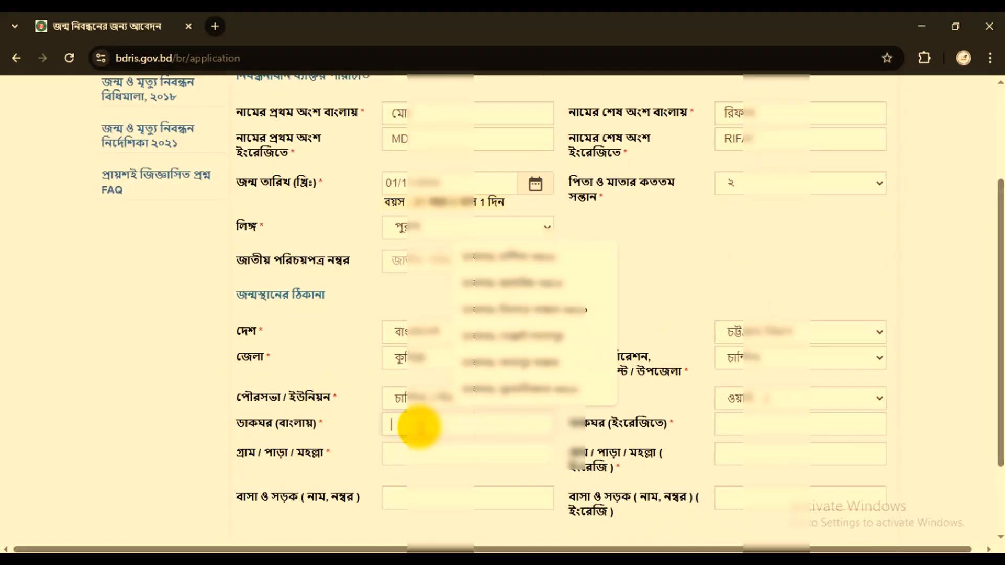
pyautogui.write('ডা')
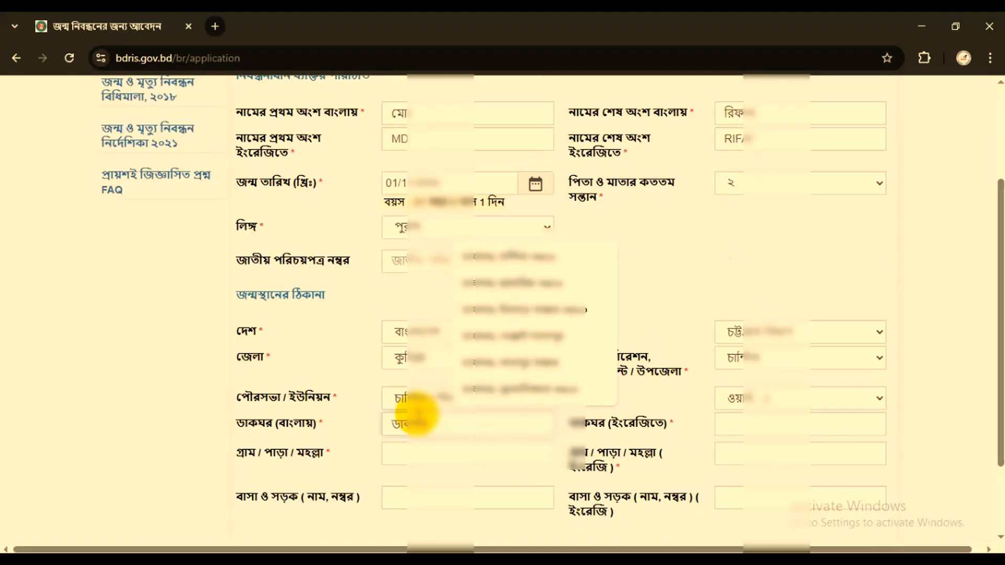
pyautogui.write('কঘরঃ চান্দিনা')
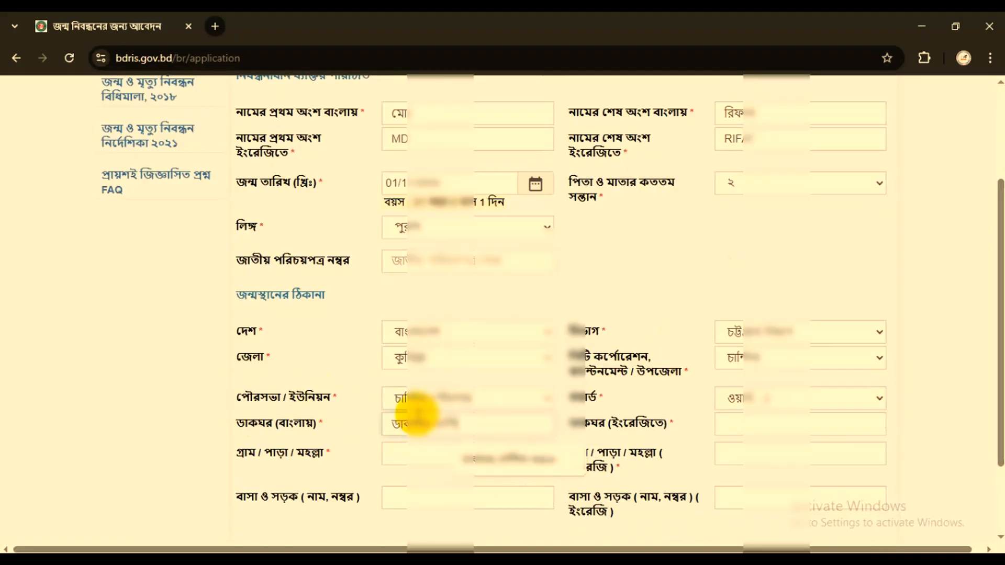
pyautogui.press('Down')
pyautogui.press('Return')
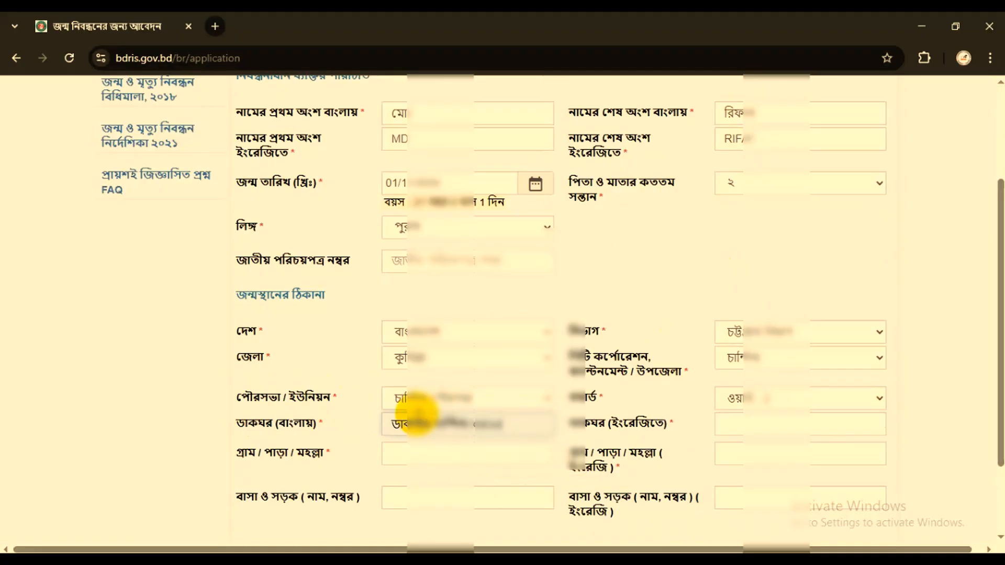
# - Enter the birthplace post office with its postal code in English, using the matching autofill suggestion
pyautogui.moveTo(581, 423); pyautogui.dragTo(666, 425)
pyautogui.click(749, 425)
pyautogui.write('POS')
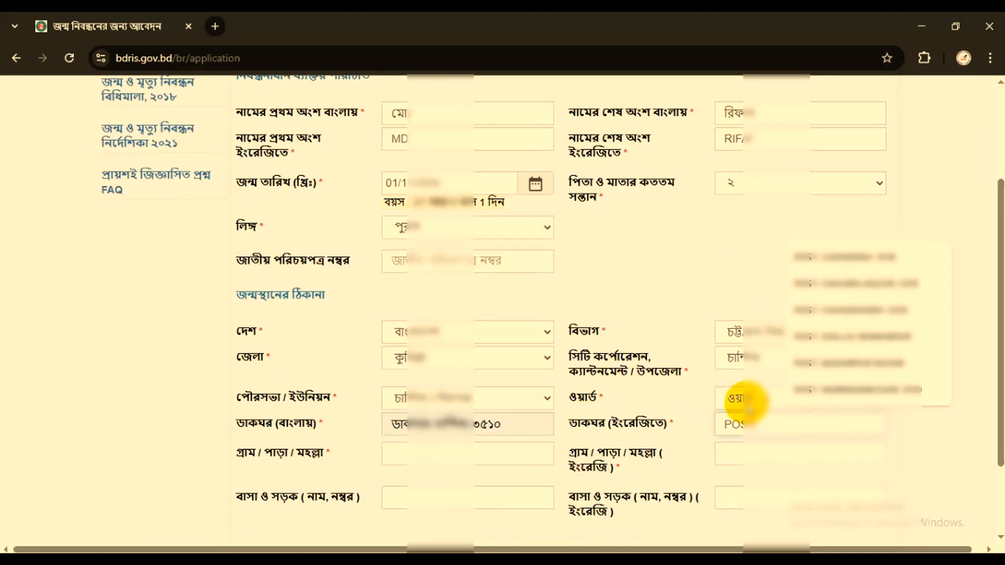
pyautogui.write('T: CHANDINA')
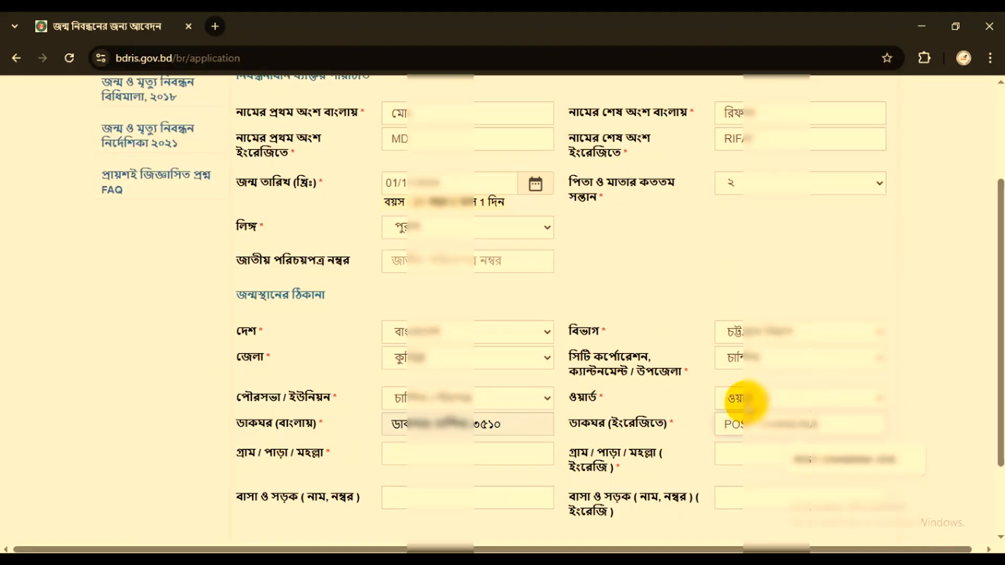
pyautogui.click(821, 460)
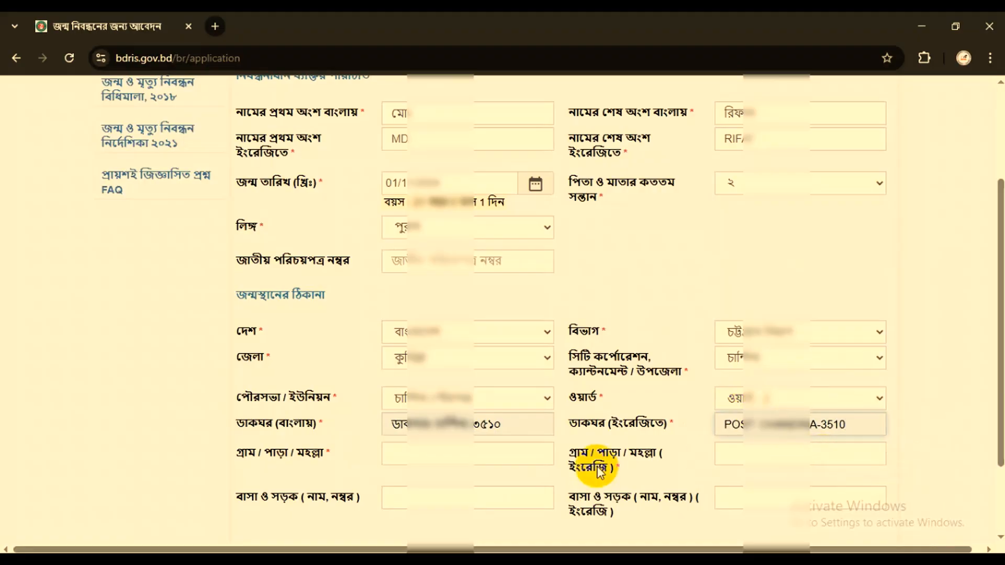
# - Fill in the birthplace village or neighbourhood (গ্রাম / পাড়া / মহল্লা) in both Bengali and English
pyautogui.moveTo(234, 454); pyautogui.dragTo(404, 460)
pyautogui.click(446, 460)
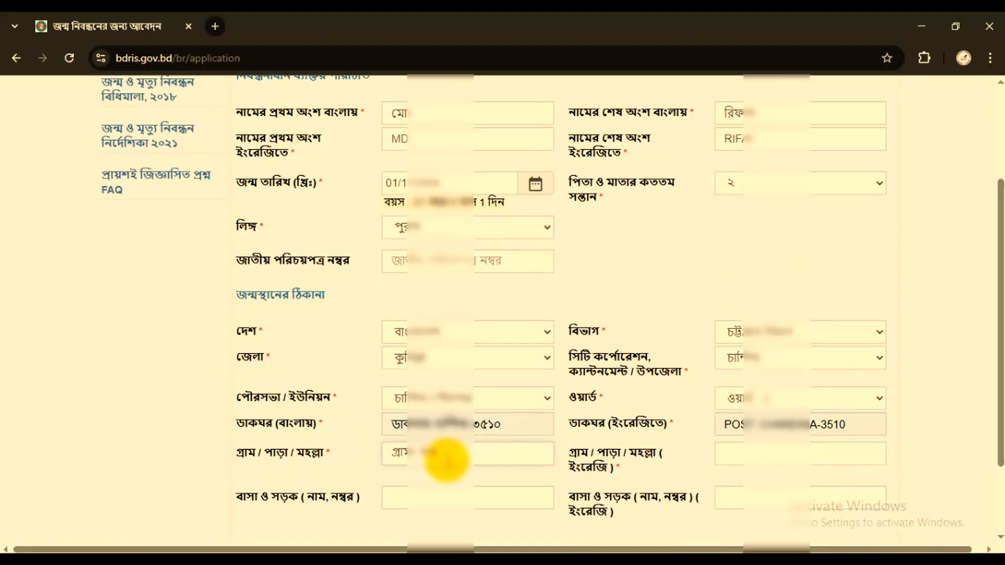
pyautogui.moveTo(571, 450); pyautogui.dragTo(640, 471)
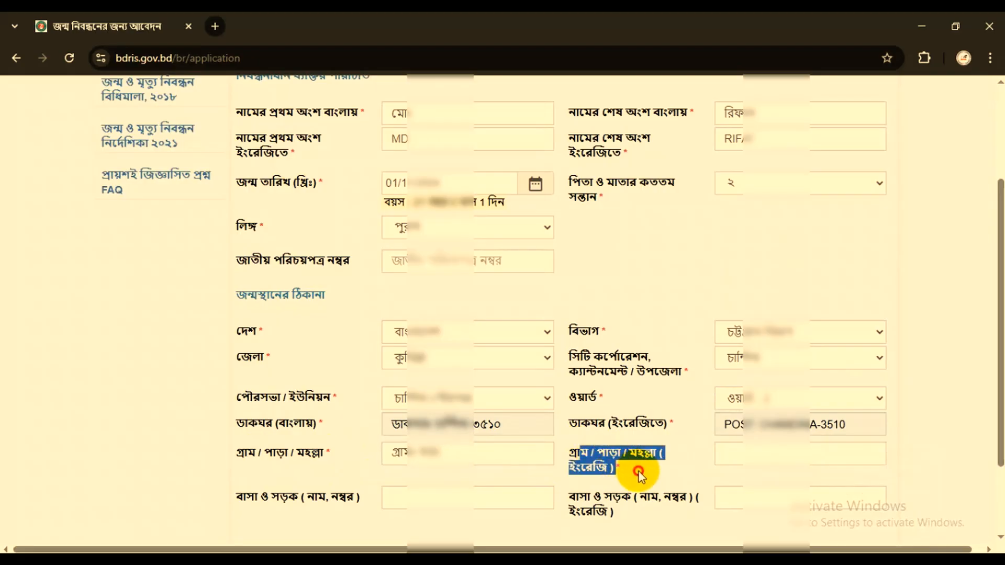
pyautogui.click(742, 454)
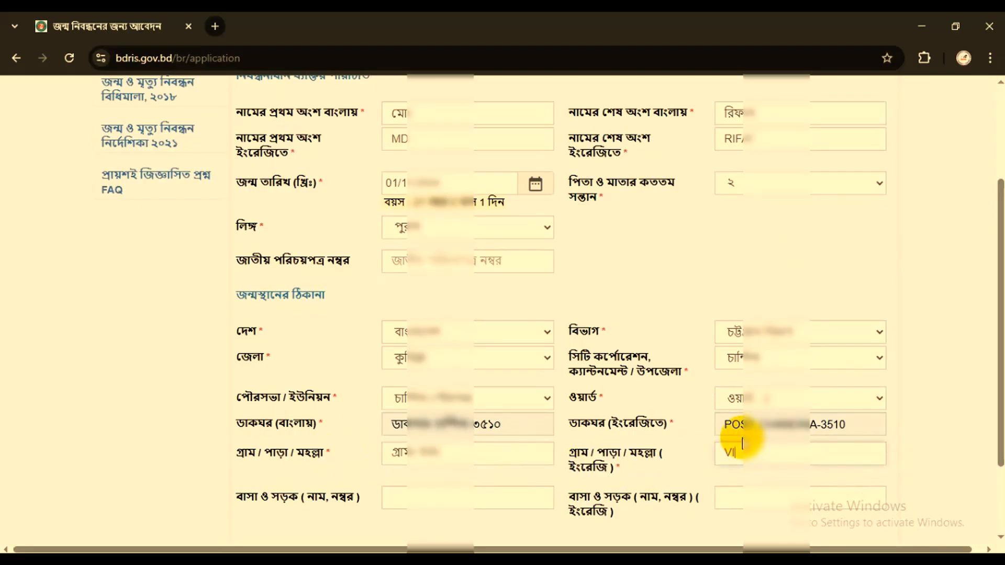
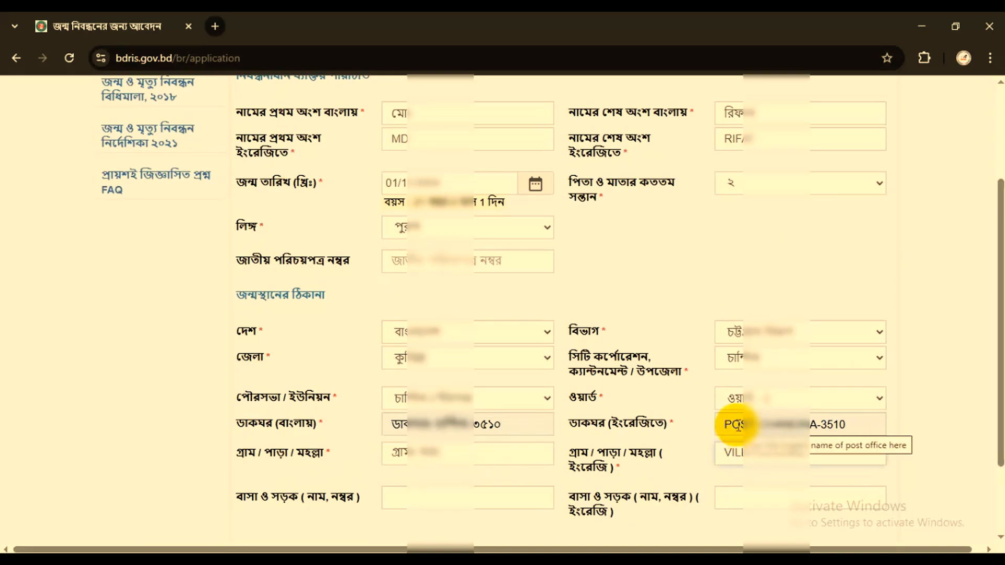
# - Leave the optional house and road fields (বাসা ও সড়ক) empty and proceed to the parents' information page
pyautogui.scroll(-1, 738, 426)
pyautogui.scroll(-2, 738, 425)
pyautogui.moveTo(233, 398); pyautogui.dragTo(340, 401)
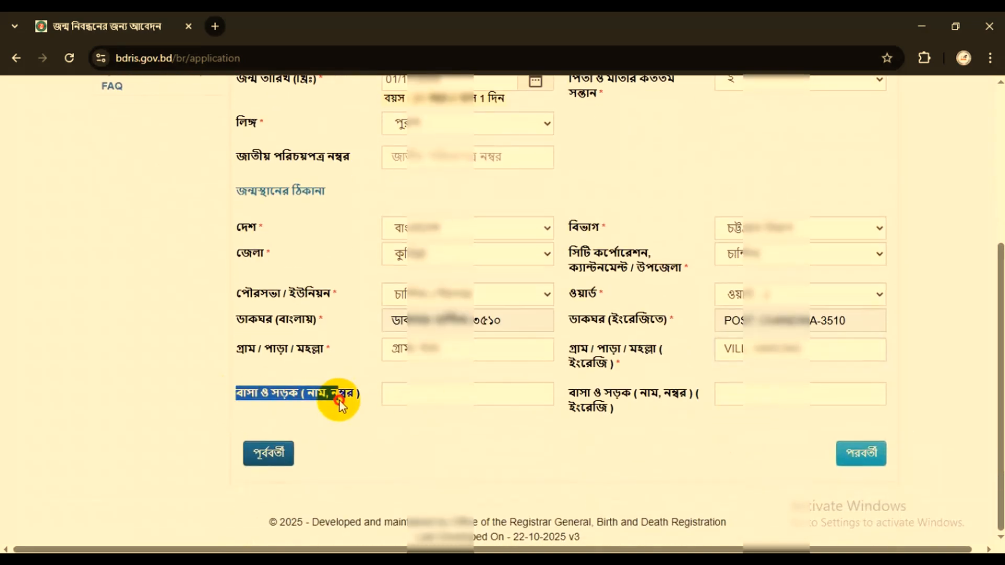
pyautogui.click(578, 396)
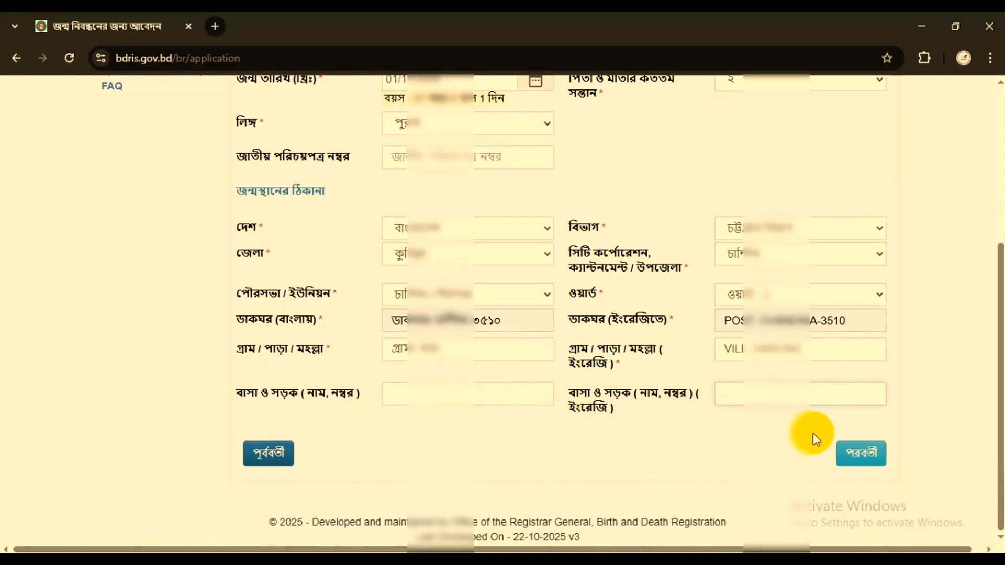
pyautogui.click(862, 455)
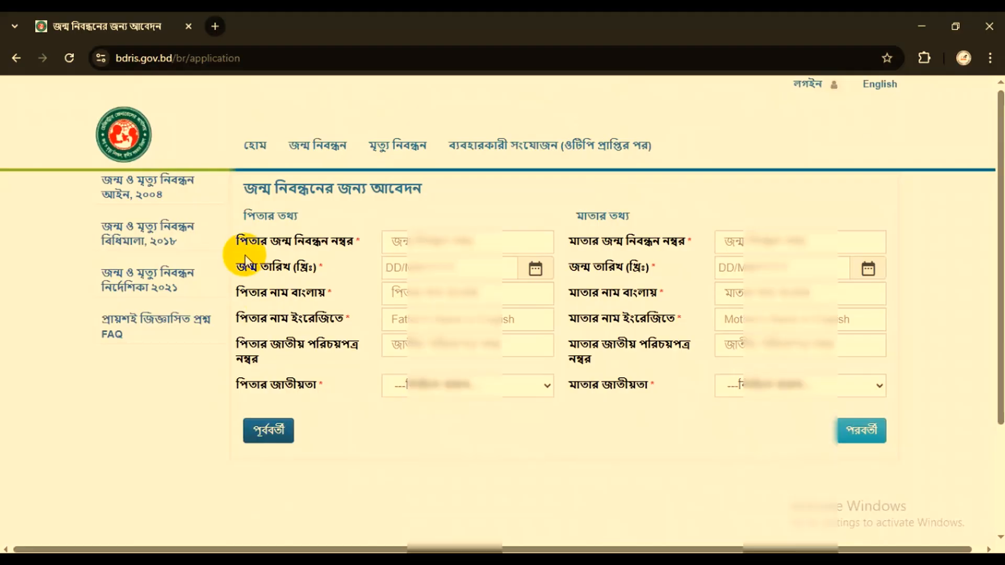
# - Enter the father's birth registration number (পিতার জন্ম নিবন্ধন নম্বর)
pyautogui.moveTo(239, 241); pyautogui.dragTo(352, 242)
pyautogui.click(427, 241)
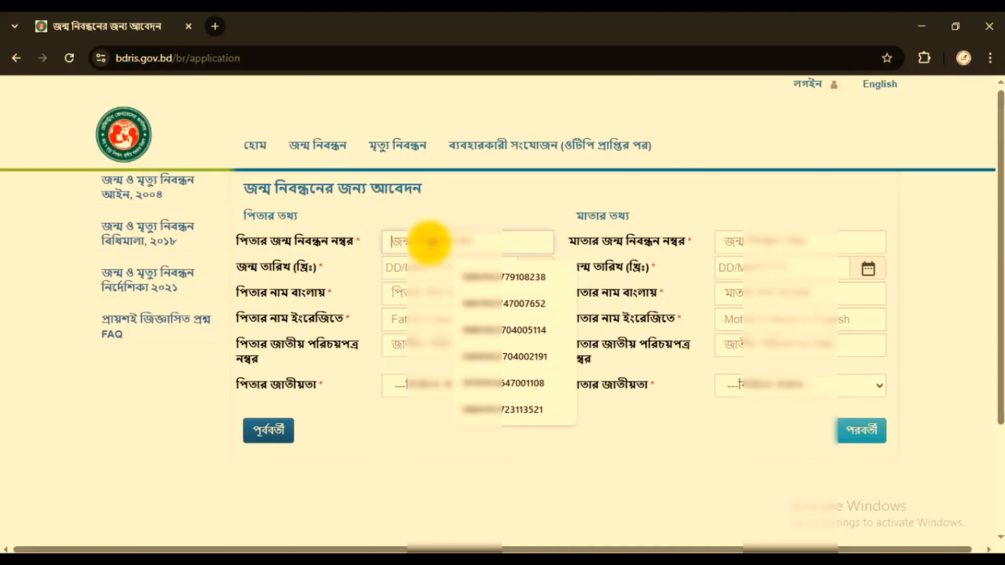
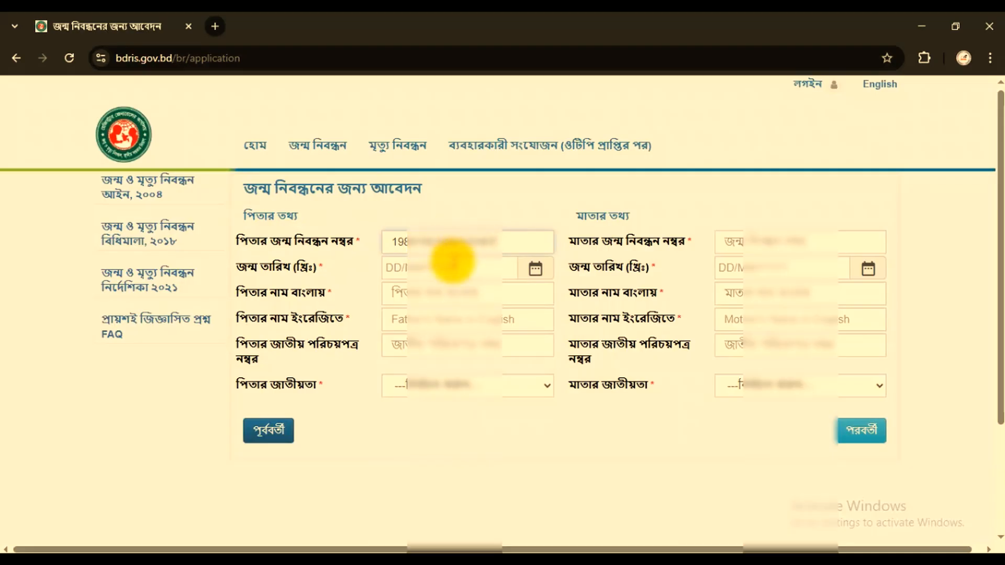
# - Enter the father's date of birth and check his automatically filled Bengali and English names
pyautogui.click(420, 269)
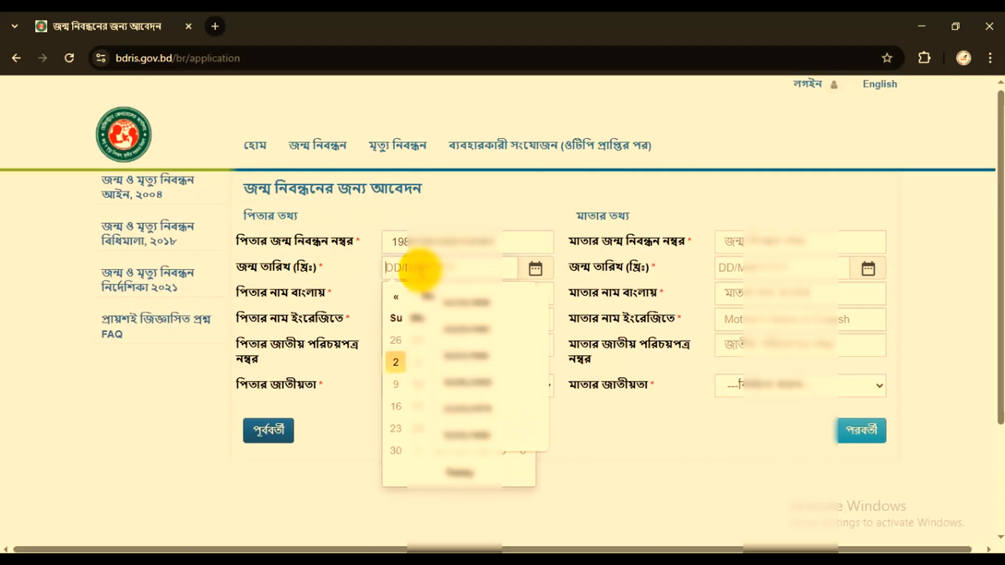
pyautogui.write('01/')
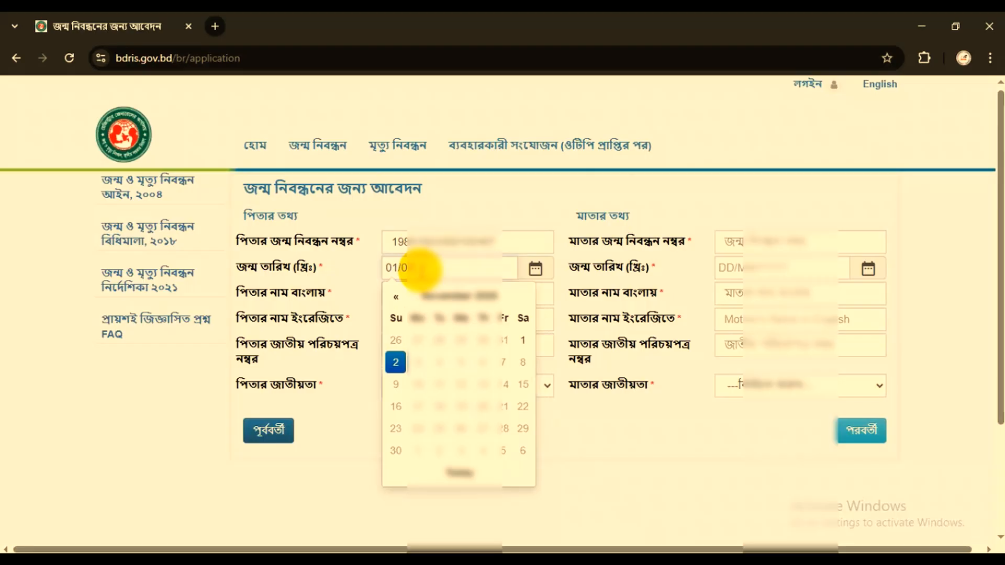
pyautogui.write('01/1985')
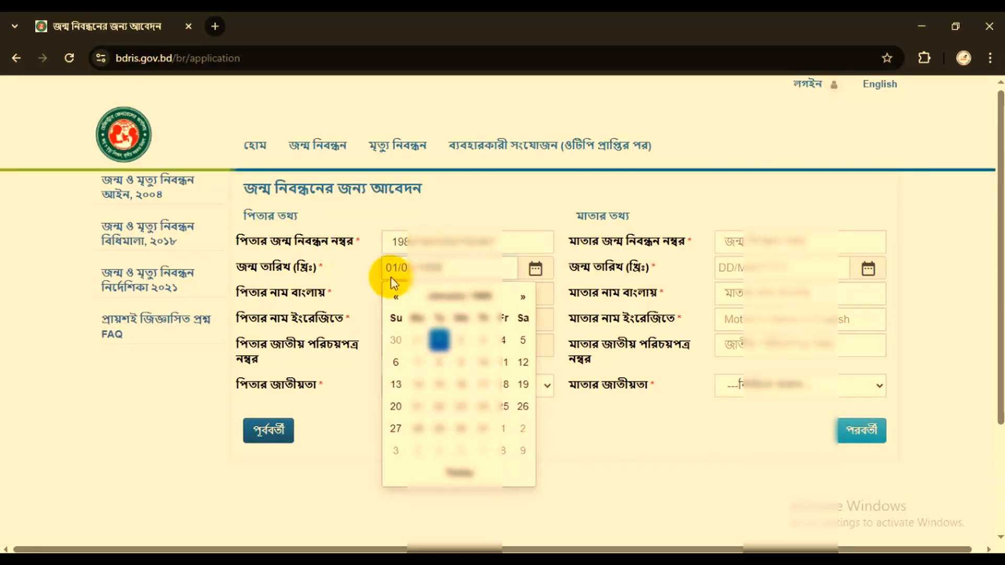
pyautogui.doubleClick(414, 295)
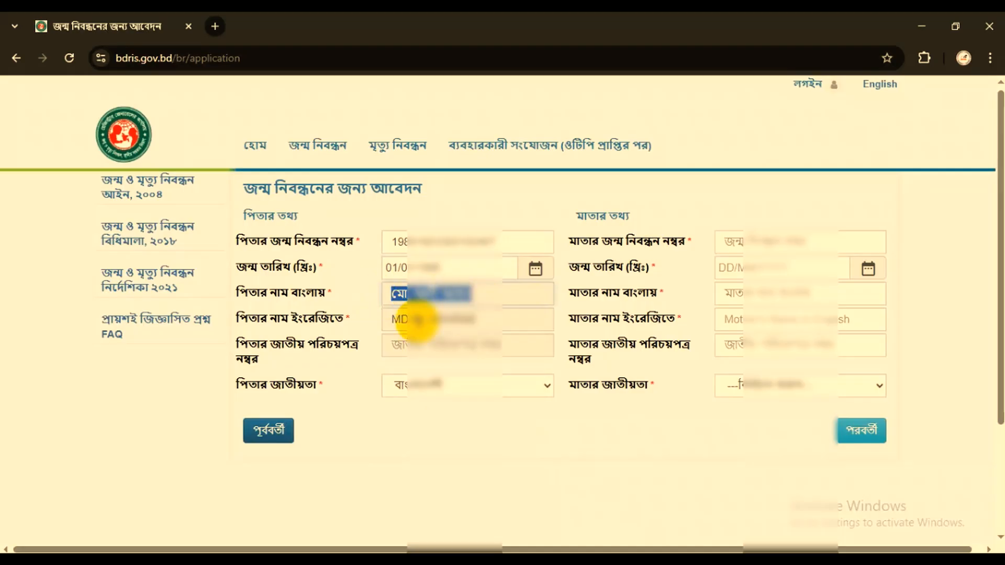
pyautogui.moveTo(401, 318); pyautogui.dragTo(474, 318)
pyautogui.click(502, 457)
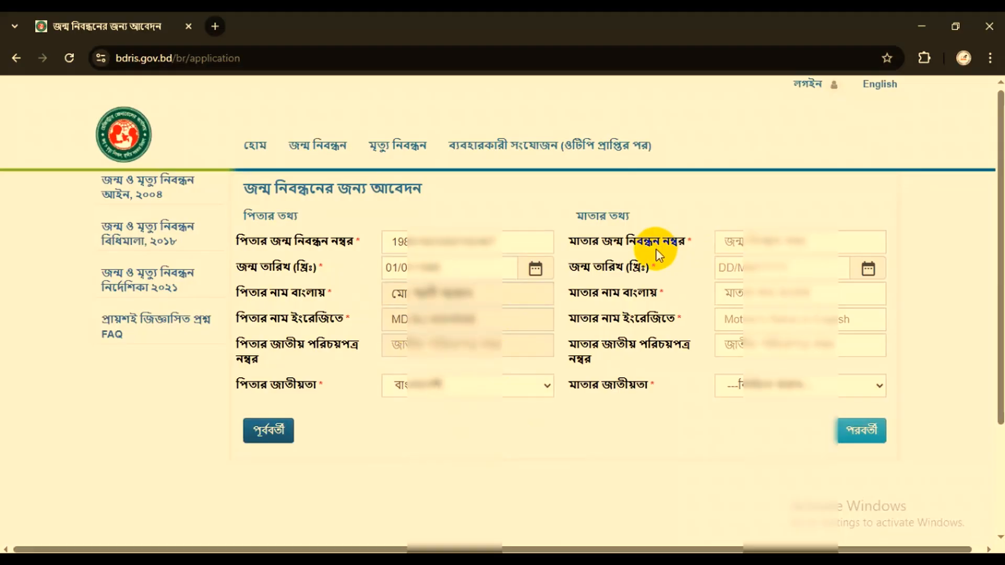
# - Enter the mother's birth registration number (মাতার জন্ম নিবন্ধন নম্বর)
pyautogui.click(751, 238)
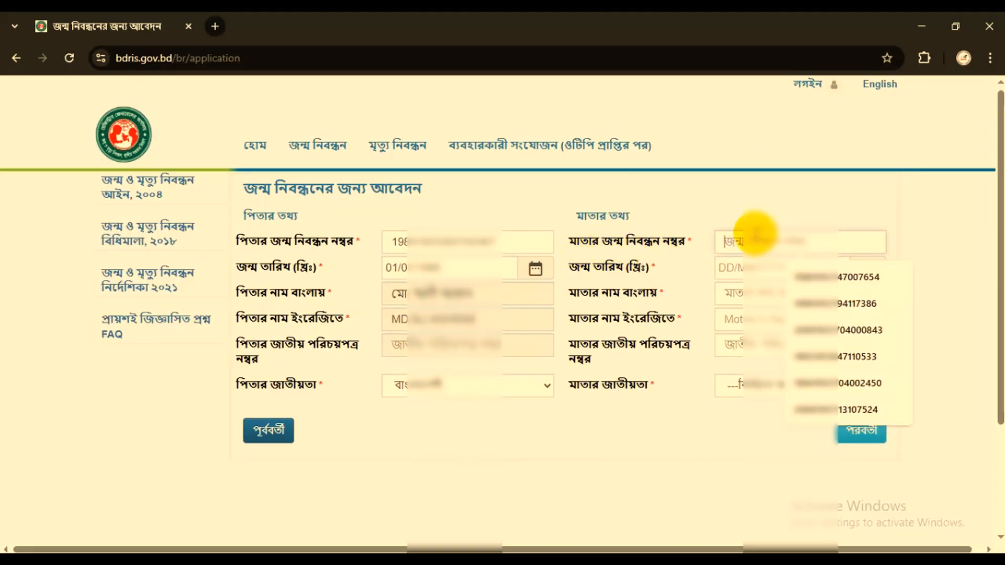
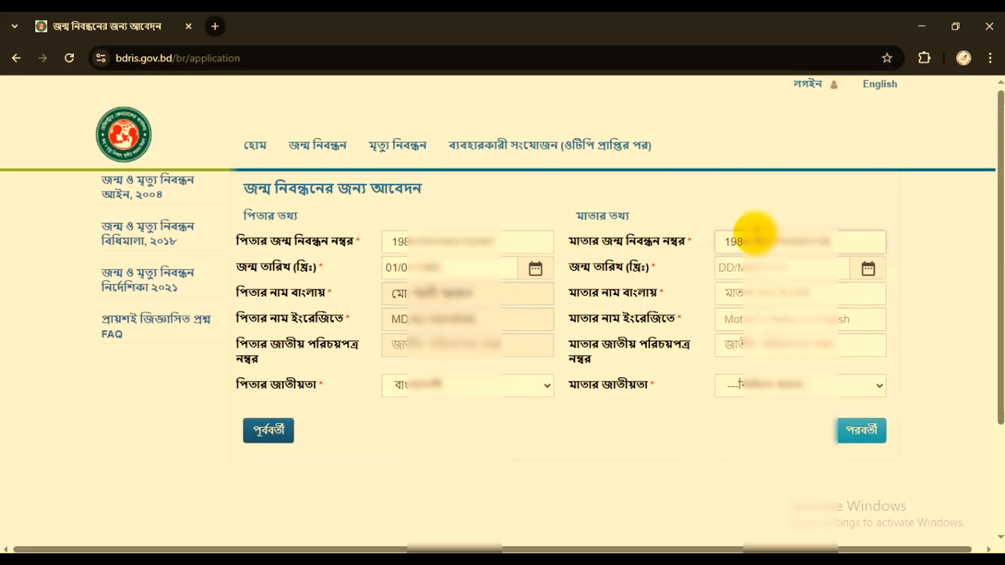
# - Enter the mother's date of birth and proceed to the permanent and present address page
pyautogui.click(771, 269)
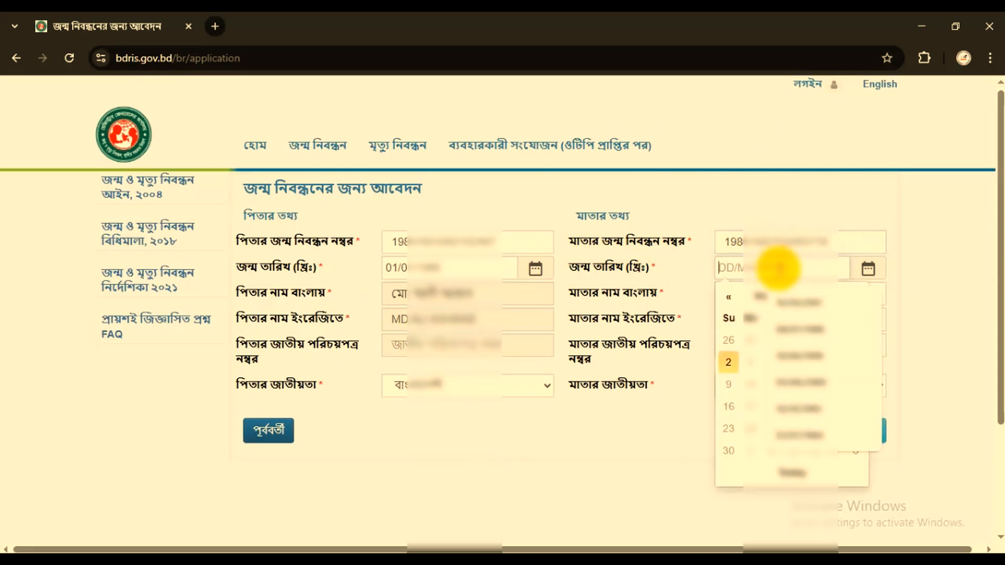
pyautogui.write('15/12')
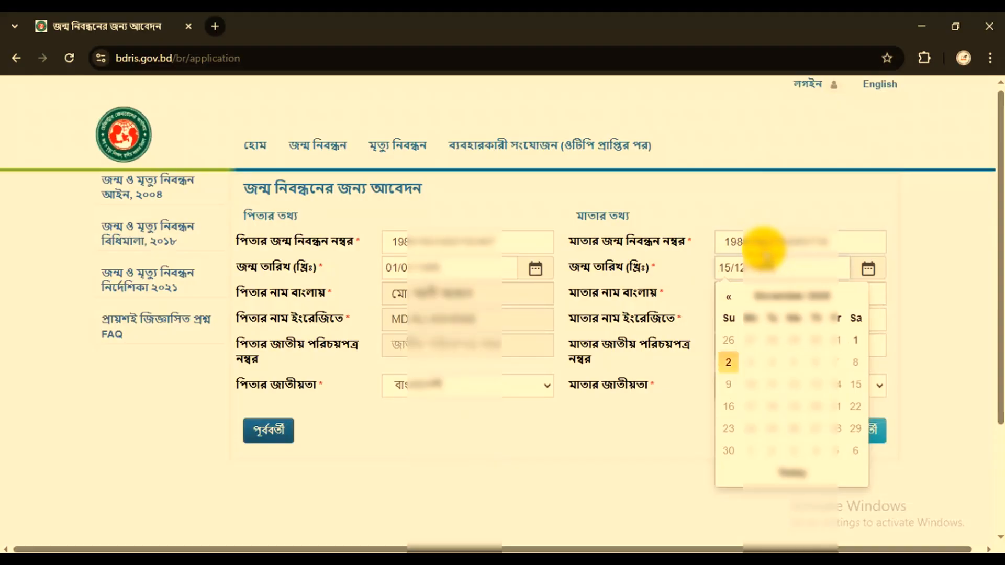
pyautogui.click(658, 403)
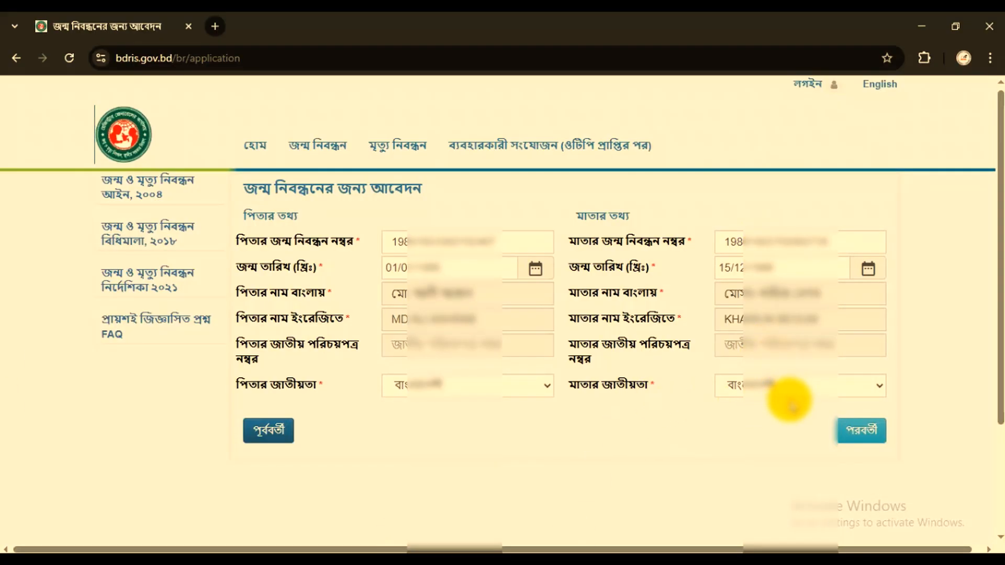
pyautogui.click(859, 430)
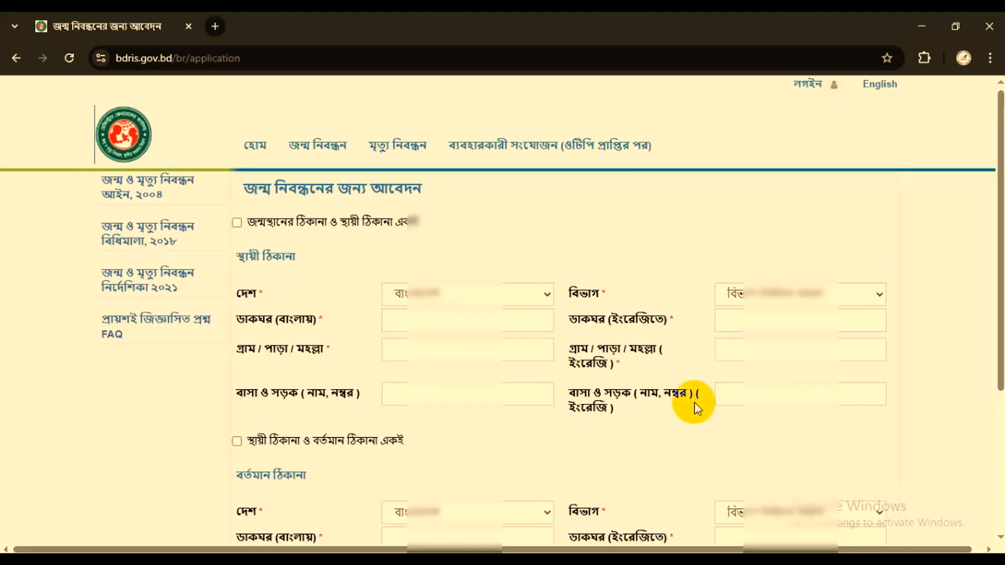
# - Mark the permanent address as the same as the birthplace address (জন্মস্থানের ঠিকানা ও স্থায়ী ঠিকানা একই)
pyautogui.moveTo(242, 260); pyautogui.dragTo(296, 260)
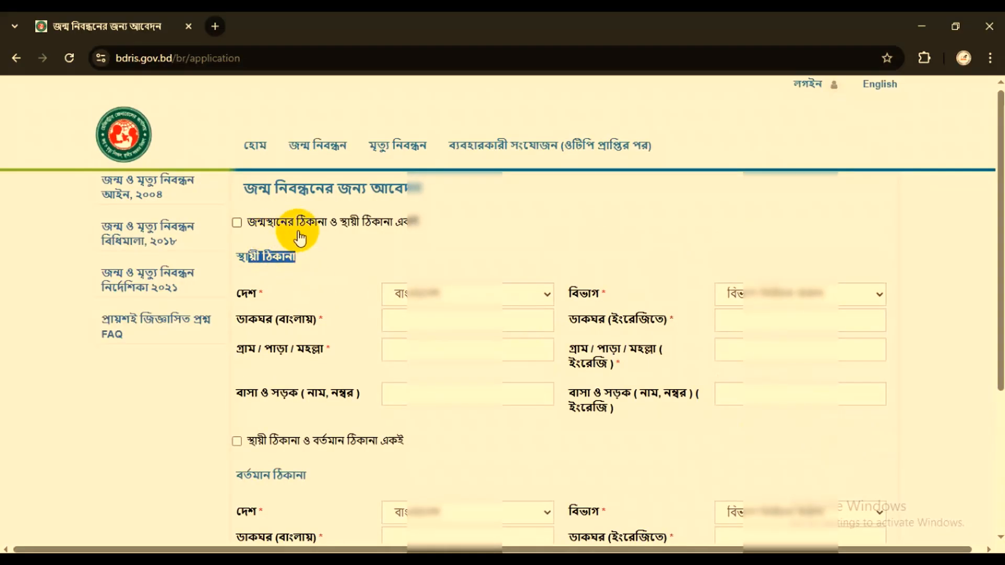
pyautogui.moveTo(257, 220); pyautogui.dragTo(426, 213)
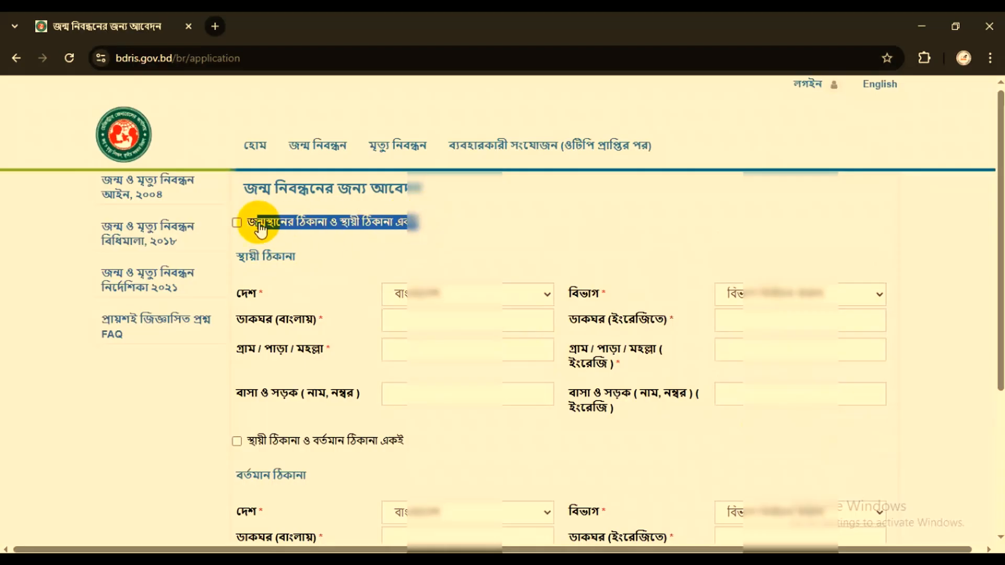
pyautogui.click(236, 223)
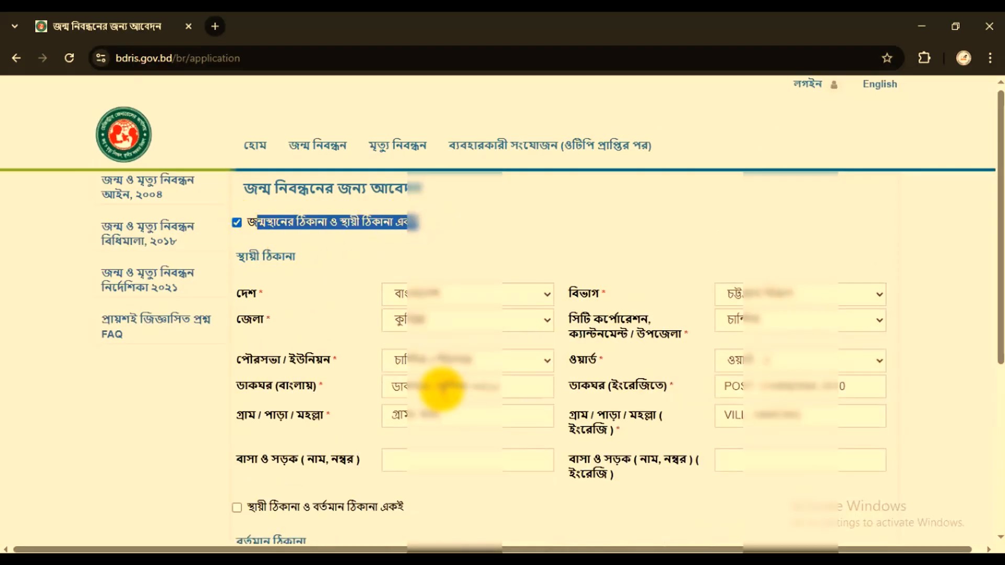
# - Mark the present address as the same as the permanent address (স্থায়ী ঠিকানা ও বর্তমান ঠিকানা একই) and proceed to the applicant's certification page
pyautogui.scroll(-3, 443, 390)
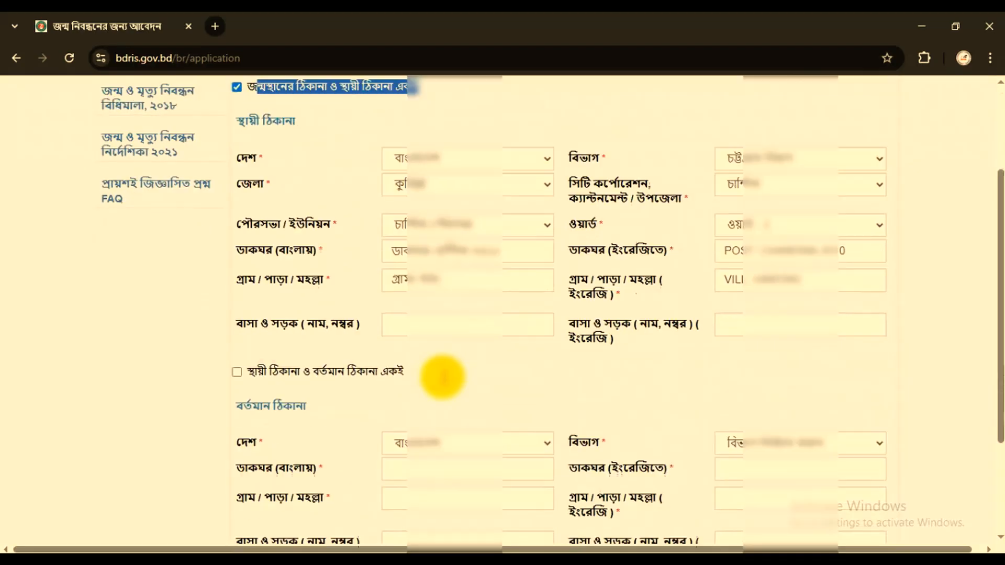
pyautogui.moveTo(268, 360); pyautogui.dragTo(364, 375)
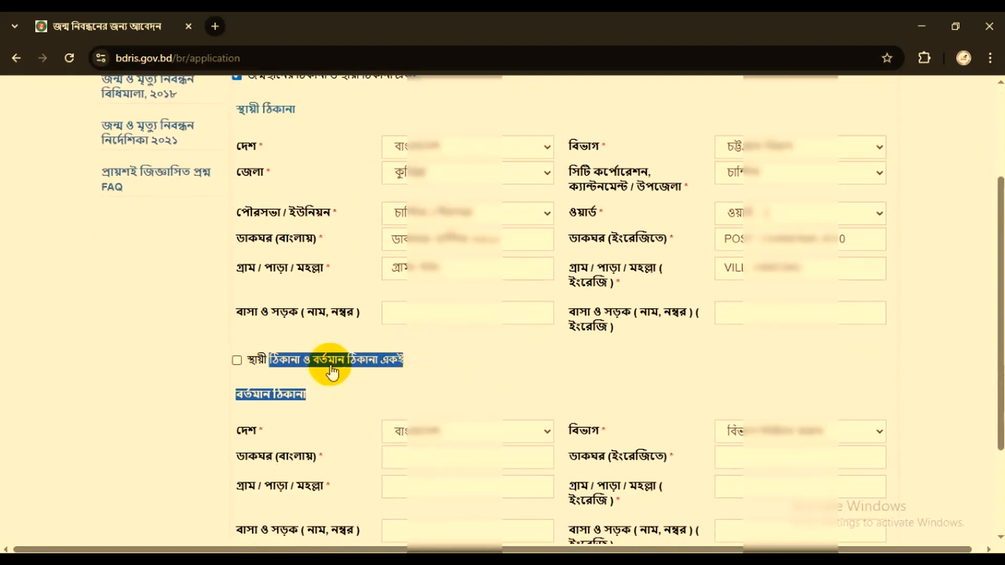
pyautogui.click(238, 362)
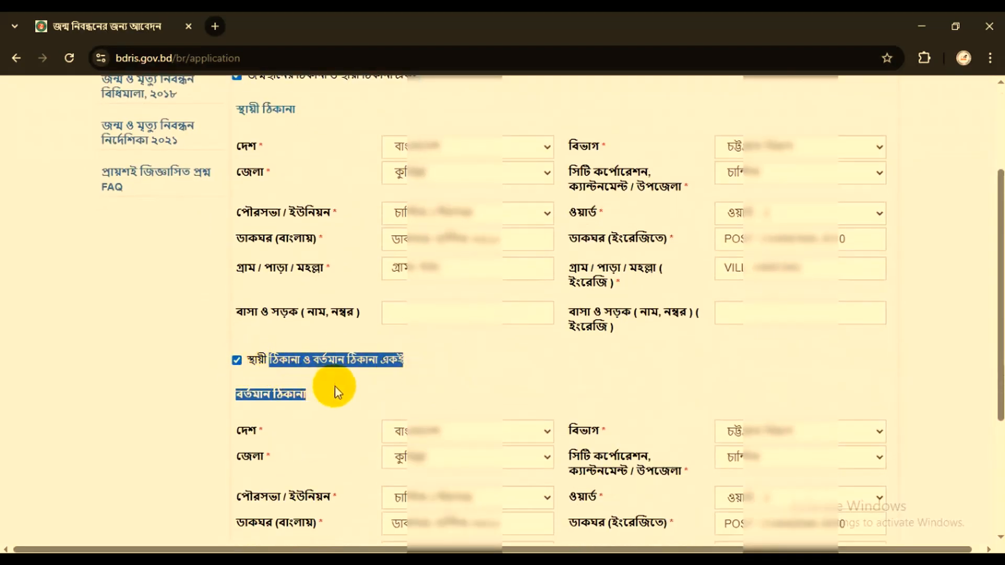
pyautogui.scroll(-1, 439, 398)
pyautogui.scroll(-2, 440, 392)
pyautogui.click(593, 478)
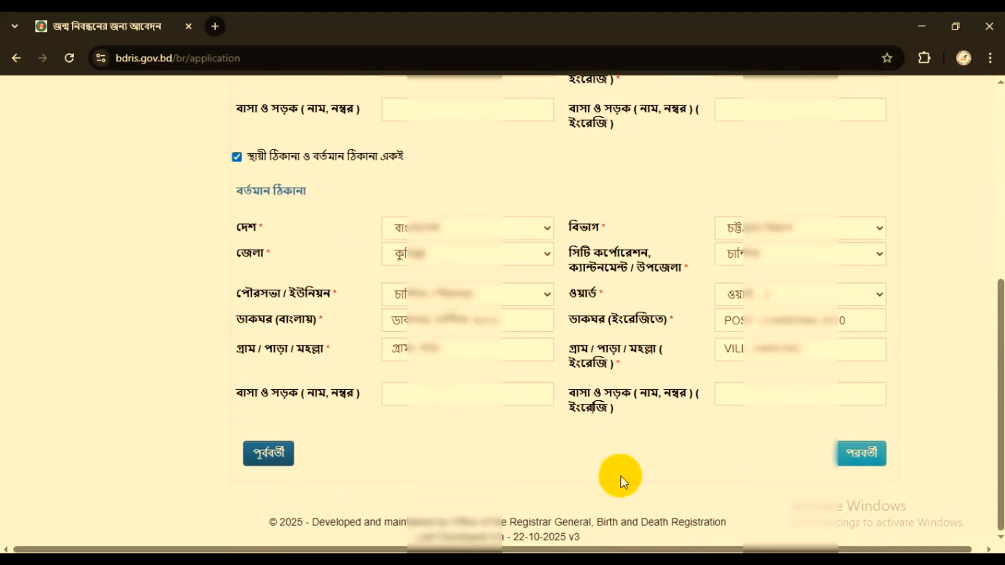
pyautogui.click(861, 455)
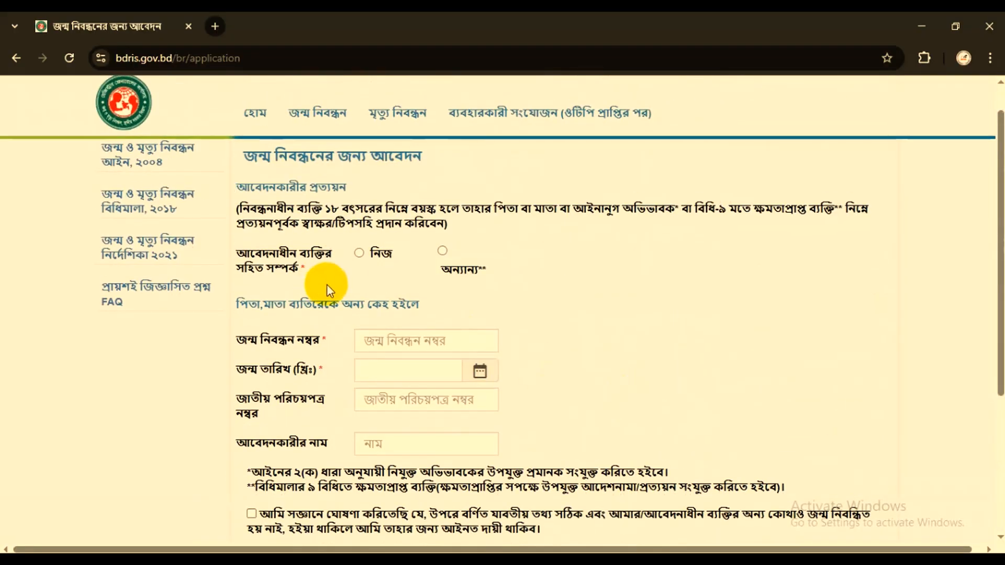
# - Set the applicant's relationship to the registered person to নিজ (self) and accept the declaration that the information is correct
pyautogui.moveTo(249, 252); pyautogui.dragTo(369, 271)
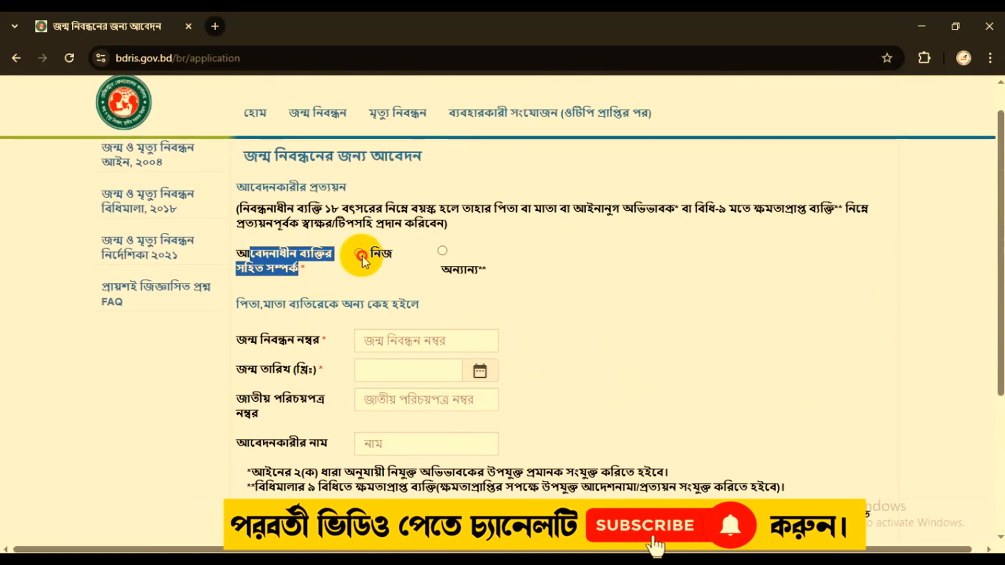
pyautogui.click(359, 253)
pyautogui.scroll(-1, 332, 363)
pyautogui.scroll(-1, 332, 363)
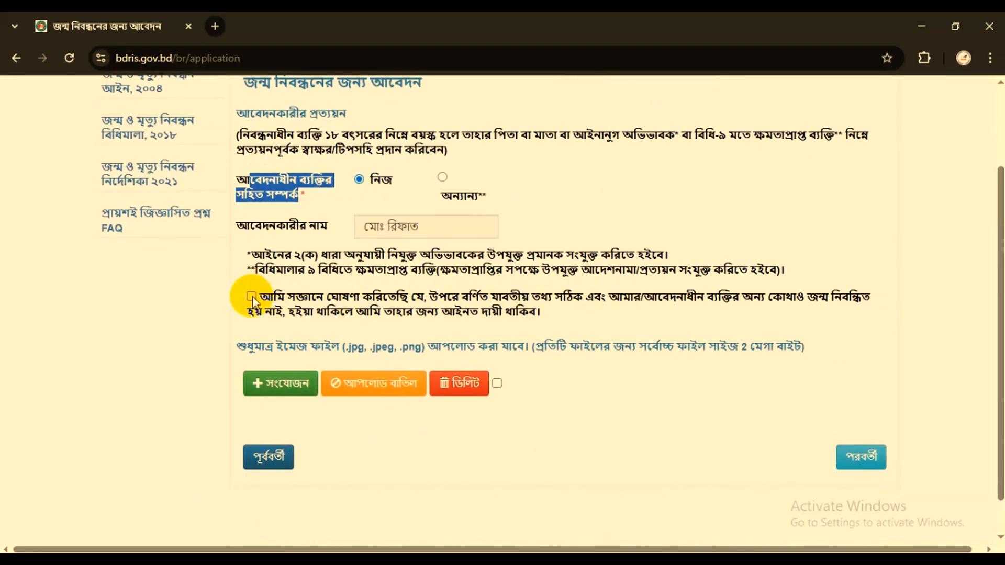
pyautogui.scroll(-1, 386, 381)
# - Upload the applicant's JPG image from the Downloads folder with the medical or school certificate file type (চিকিৎসক কর্তৃক প্রত্যায়ন পত্র)
pyautogui.moveTo(243, 305); pyautogui.dragTo(523, 312)
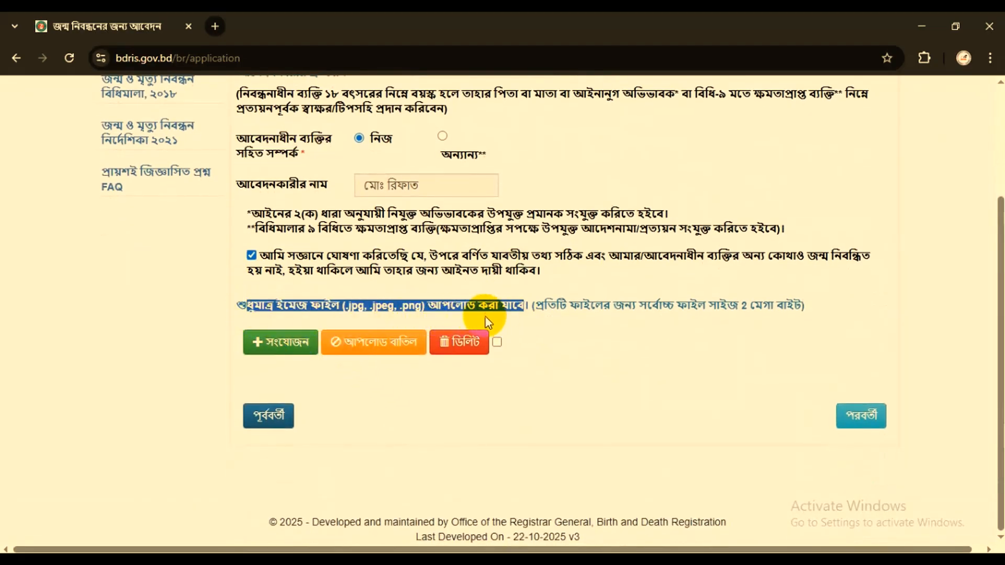
pyautogui.click(285, 347)
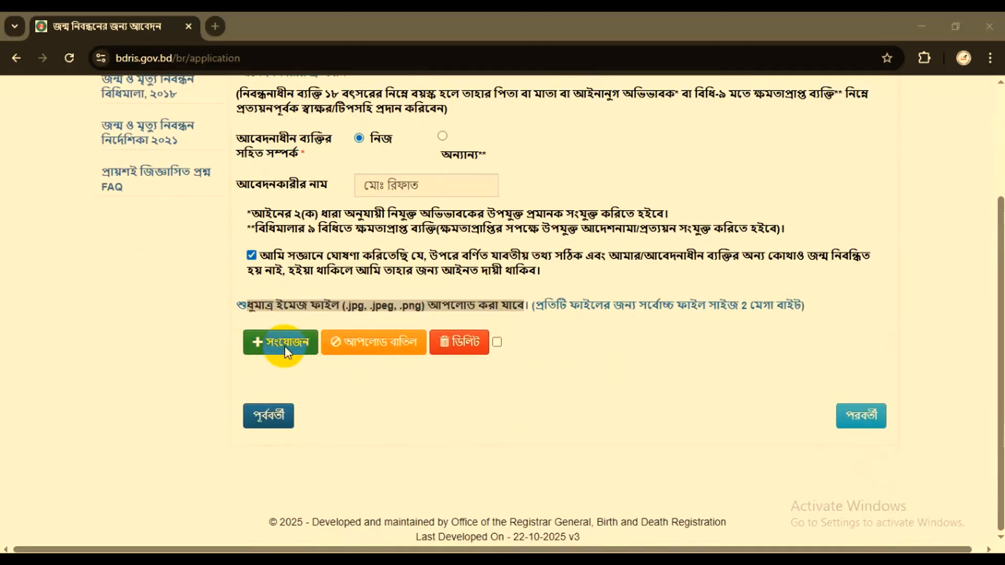
pyautogui.click(539, 217)
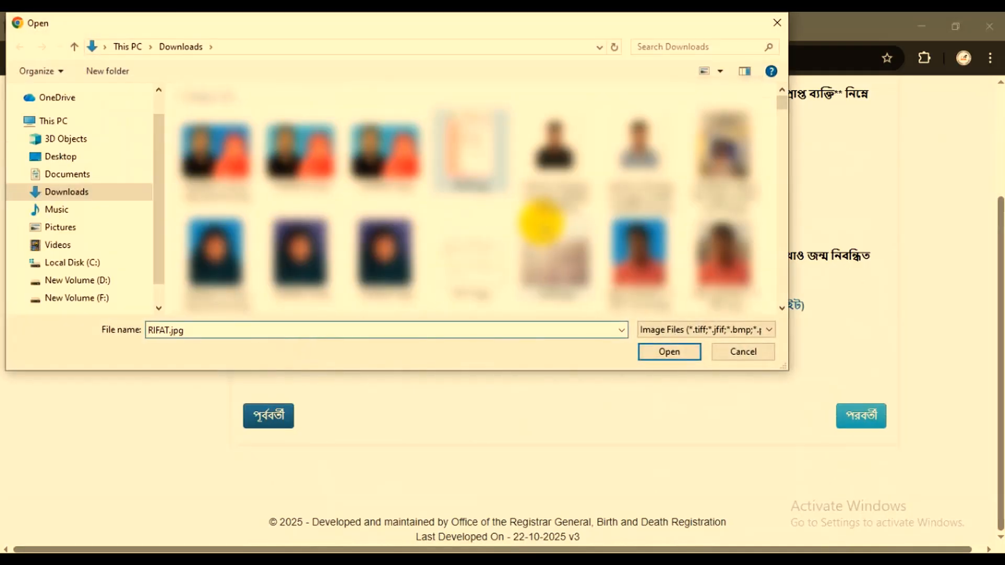
pyautogui.click(659, 350)
pyautogui.click(343, 390)
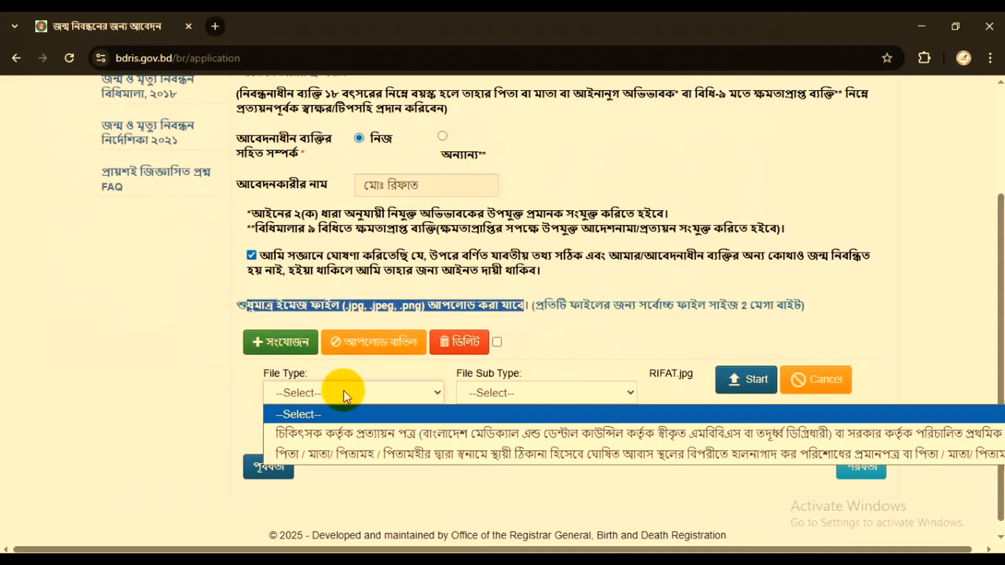
pyautogui.click(381, 435)
pyautogui.click(681, 382)
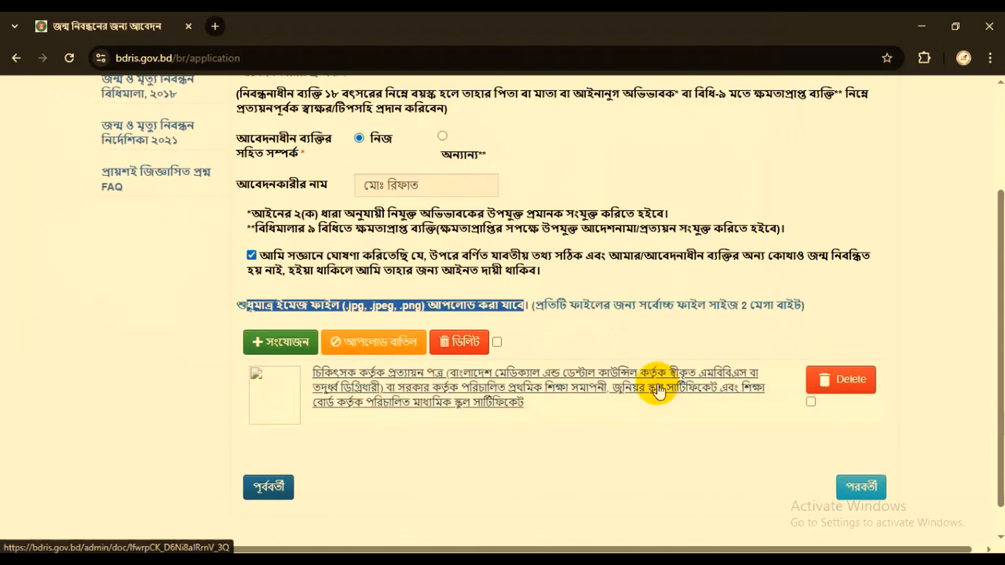
# - Add TEX PAPER Paurashava.jpg from the DOCUMENTS folder on New Volume (F:) as a second attachment
pyautogui.click(273, 338)
pyautogui.click(90, 296)
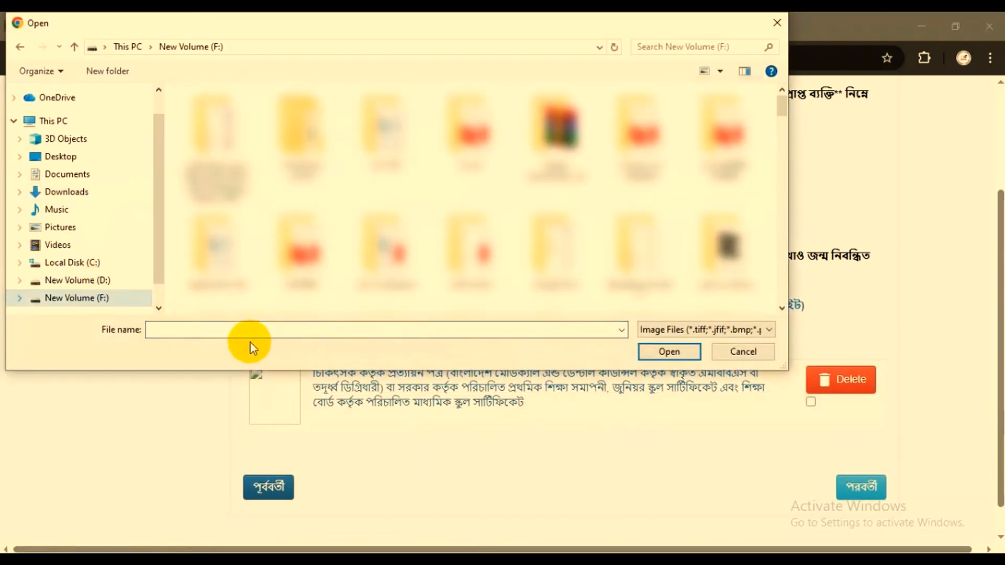
pyautogui.click(218, 330)
pyautogui.write('DOC')
pyautogui.press('Down')
pyautogui.press('Down')
pyautogui.press('Down')
pyautogui.press('Down')
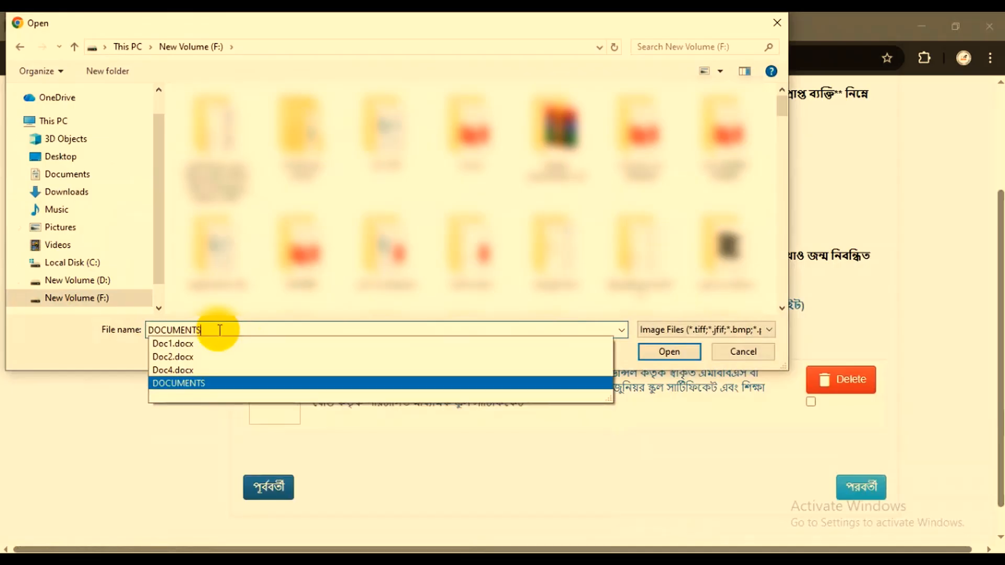
pyautogui.press('Return')
pyautogui.scroll(-5, 538, 291)
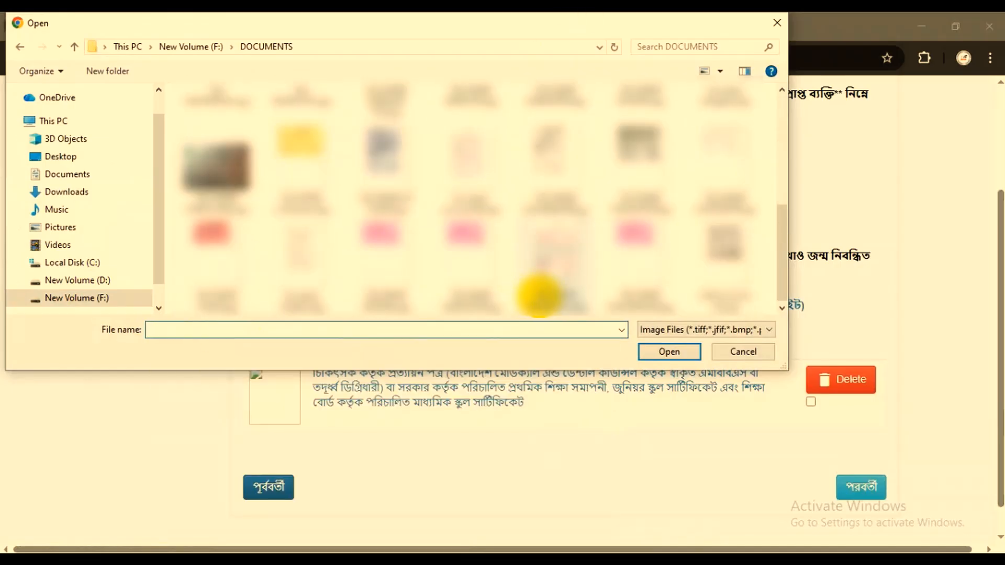
pyautogui.click(543, 268)
pyautogui.click(669, 352)
# - Set the second attachment's file type to the parents' or grandparents' permanent-address tax payment proof (পিতা / মাতা/ পিতামহ / পিতামহীর) and upload it
pyautogui.scroll(-3, 516, 404)
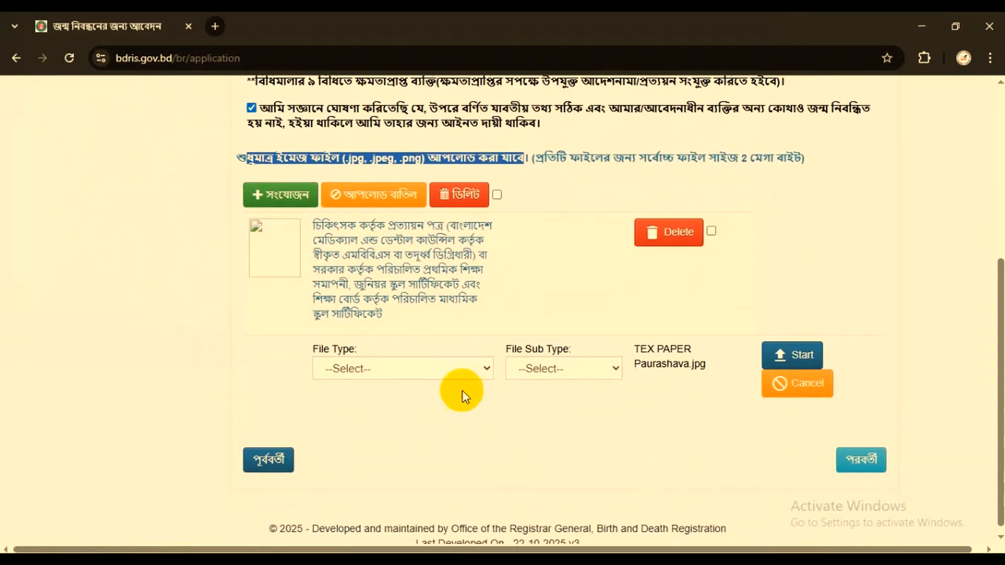
pyautogui.click(386, 370)
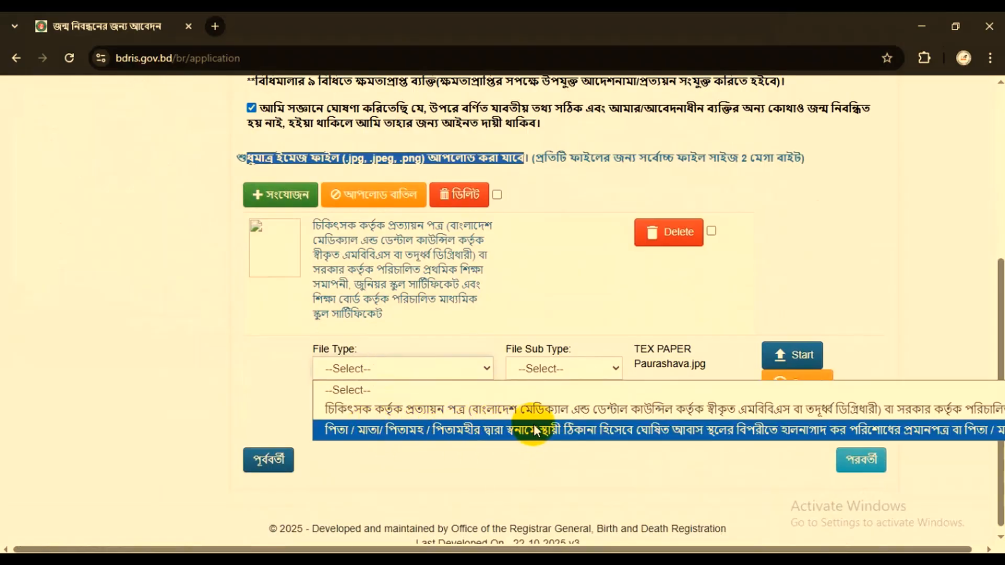
pyautogui.click(601, 430)
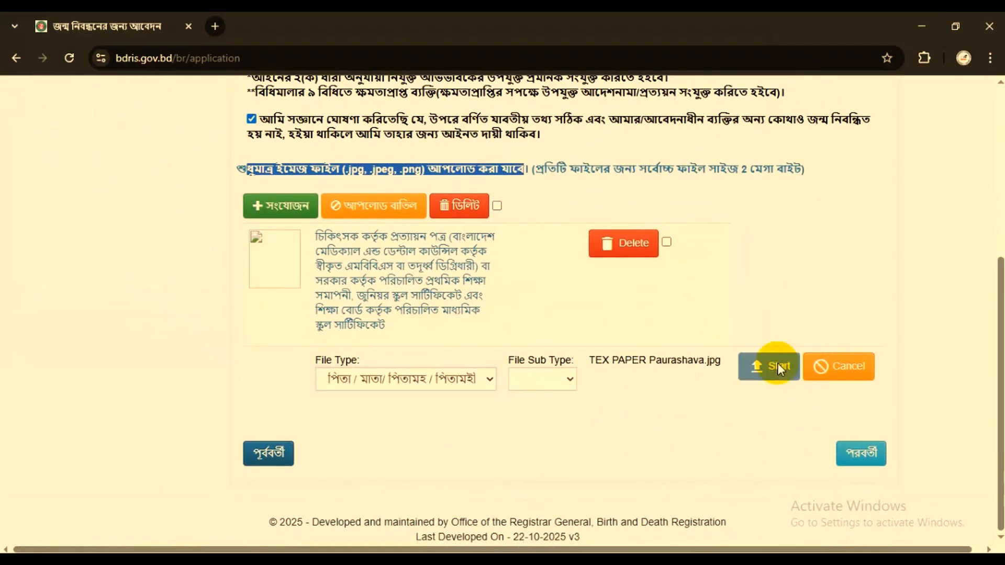
pyautogui.click(774, 365)
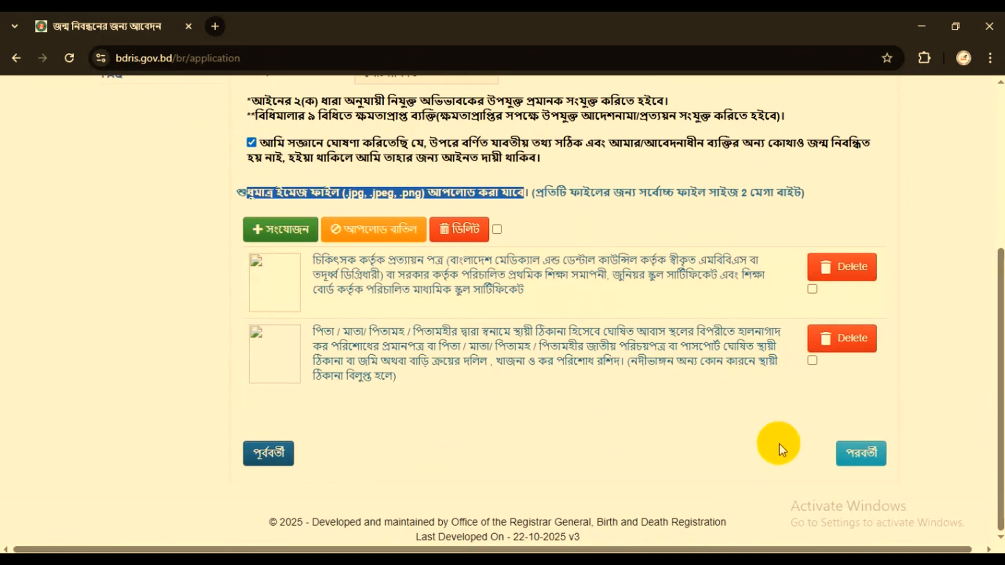
# - Proceed to the application summary and review the applicant's identity, address and parent details down to the contact fields
pyautogui.click(861, 457)
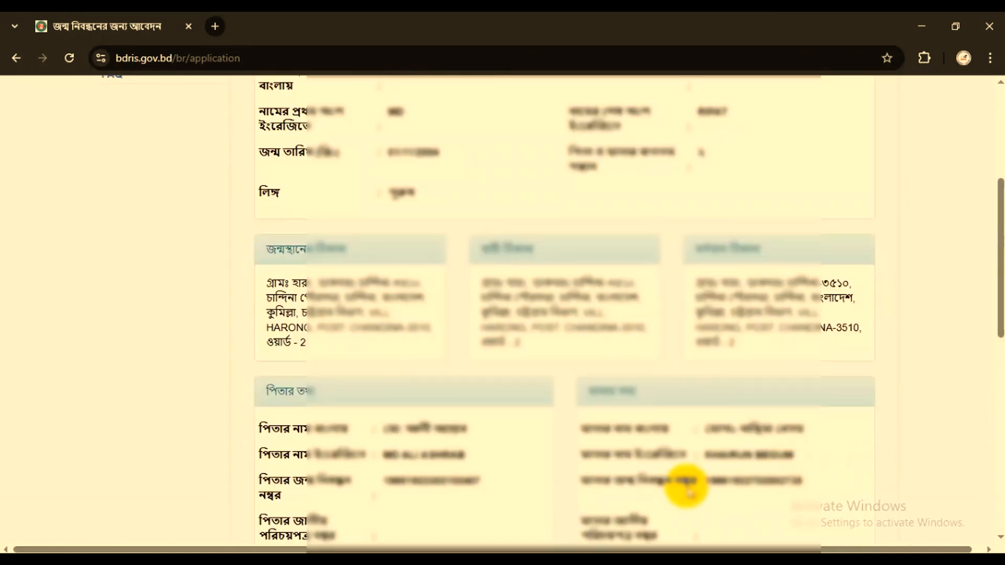
pyautogui.scroll(5, 686, 479)
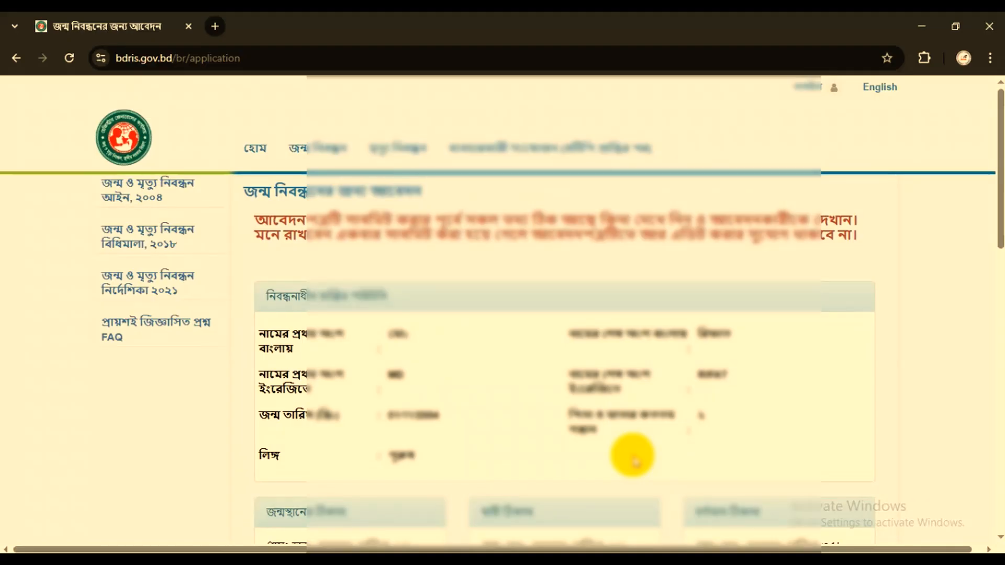
pyautogui.scroll(-4, 571, 387)
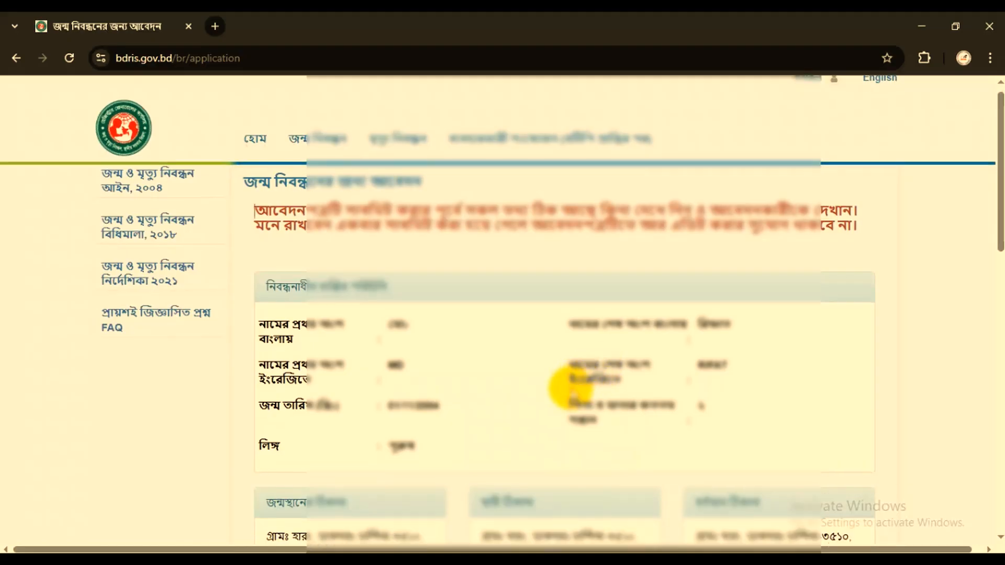
pyautogui.scroll(-3, 574, 388)
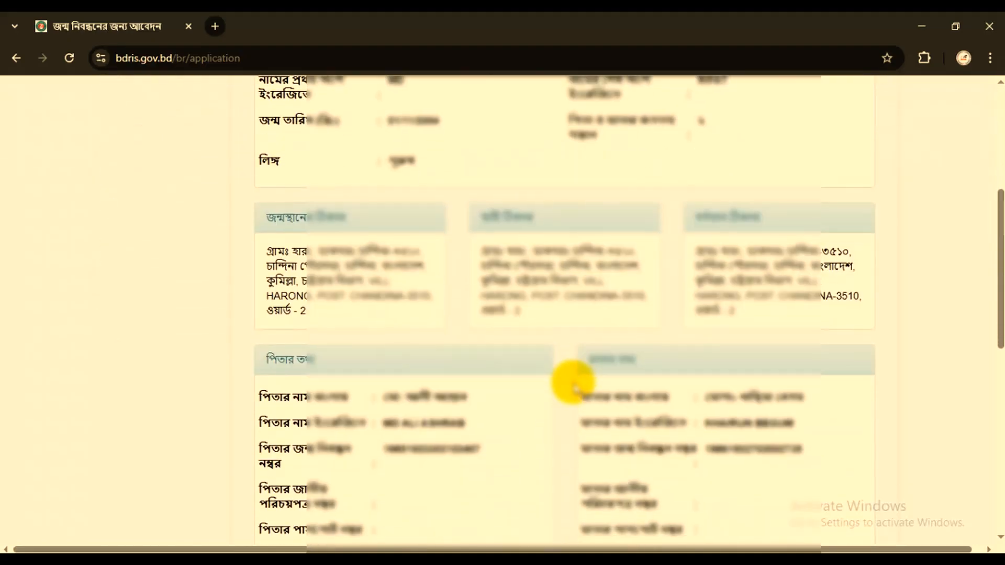
pyautogui.scroll(6, 573, 385)
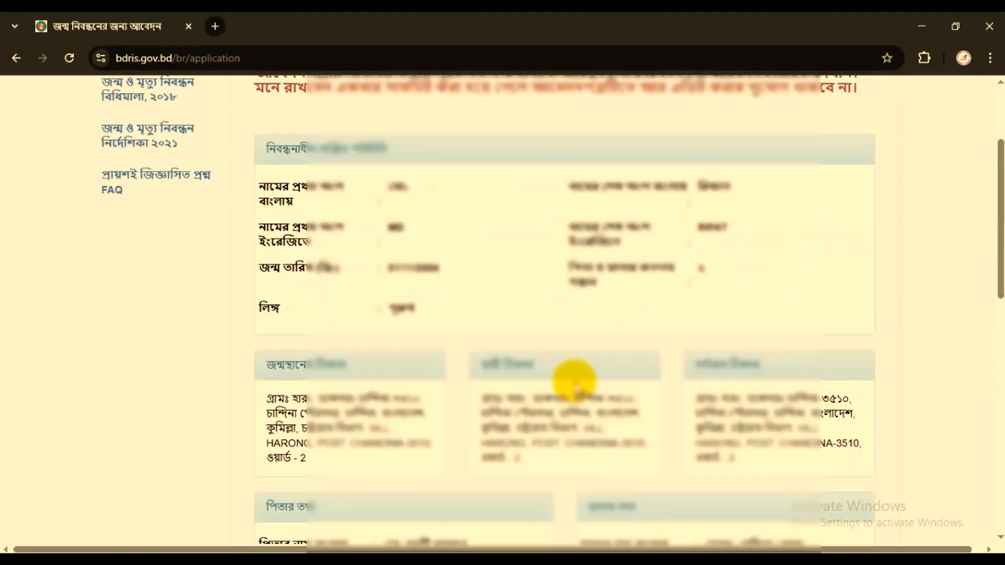
pyautogui.scroll(-14, 413, 370)
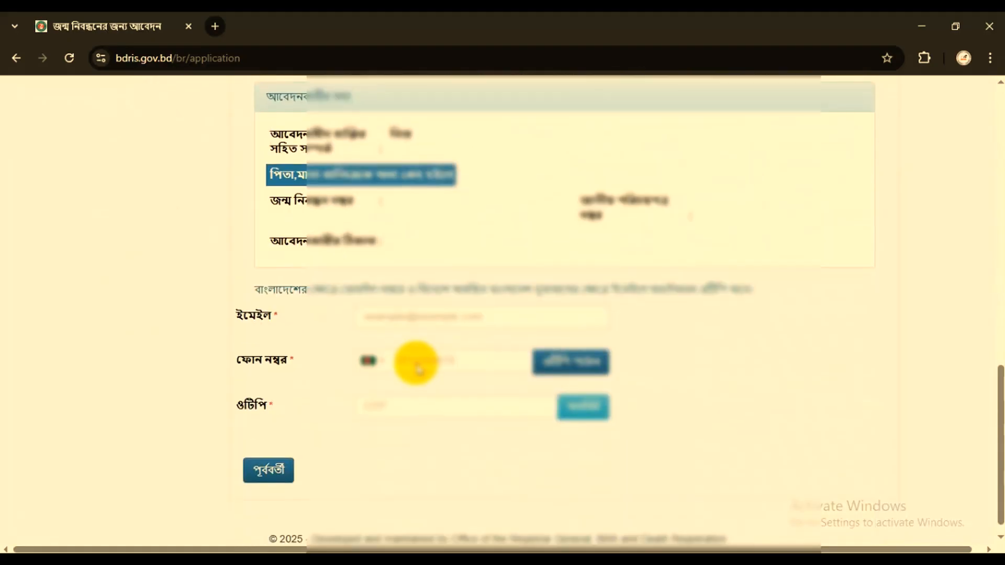
# - Fill in the contact email address (ইমেইল) and replace the suggested phone number with the applicant's phone number (ফোন নম্বর)
pyautogui.click(438, 315)
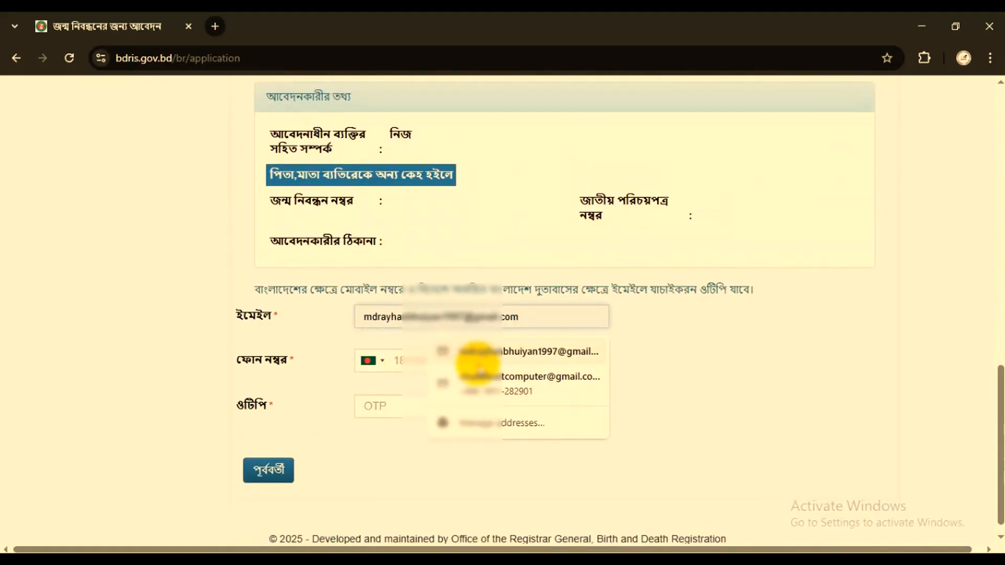
pyautogui.click(478, 373)
pyautogui.moveTo(470, 355); pyautogui.dragTo(397, 360)
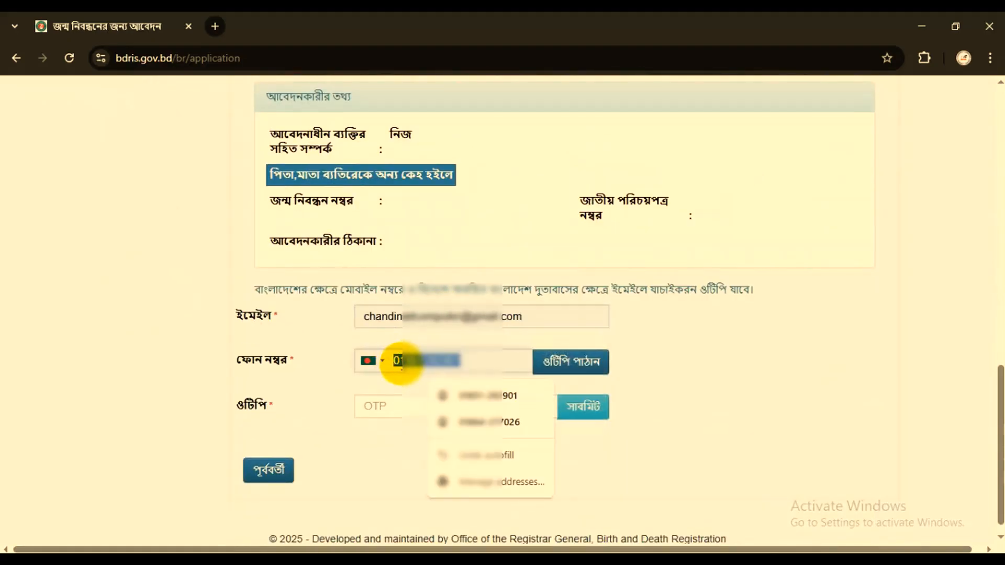
pyautogui.press('BackSpace')
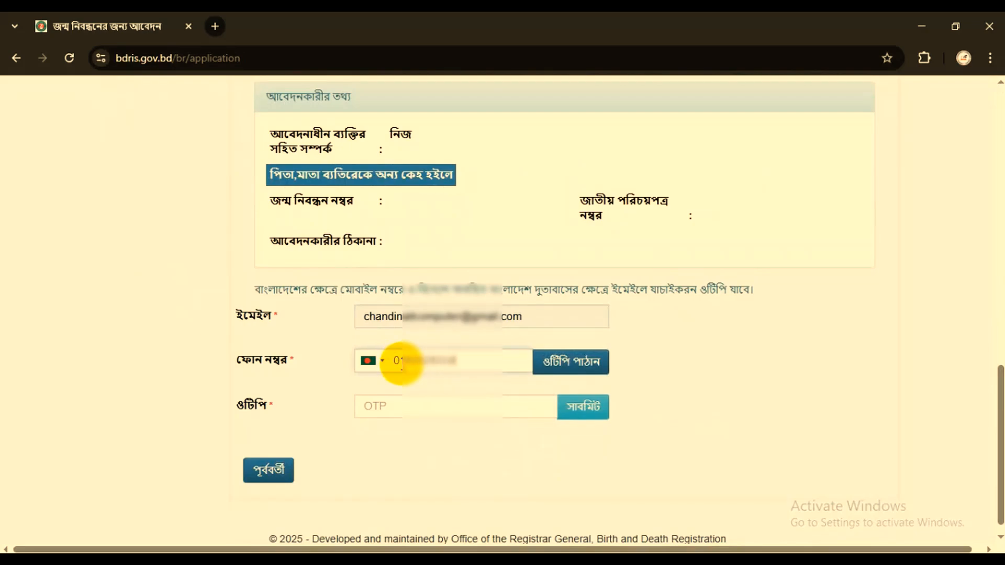
# - Request the OTP, enter the received verification code in the ওটিপি field and submit the application
pyautogui.click(588, 365)
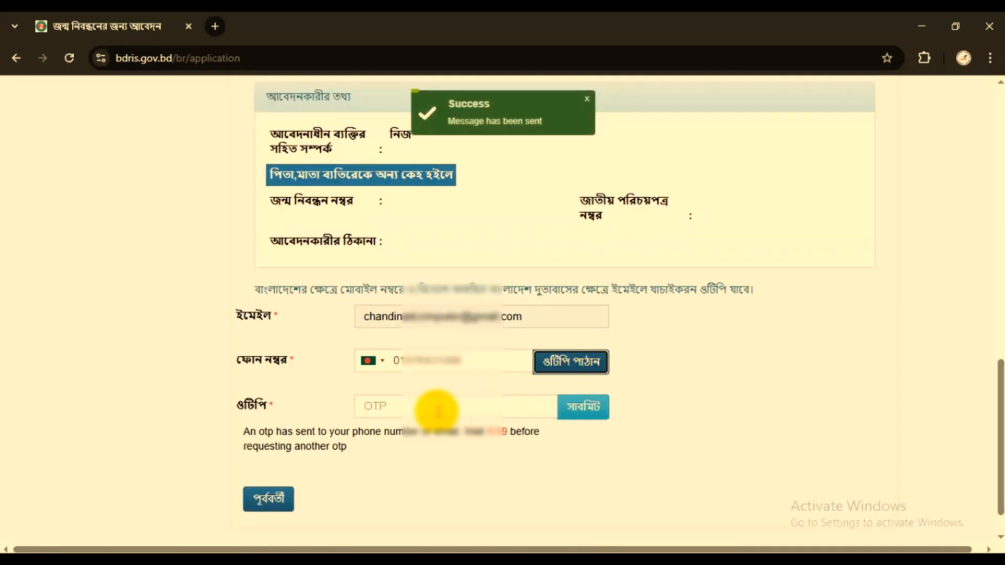
pyautogui.click(437, 411)
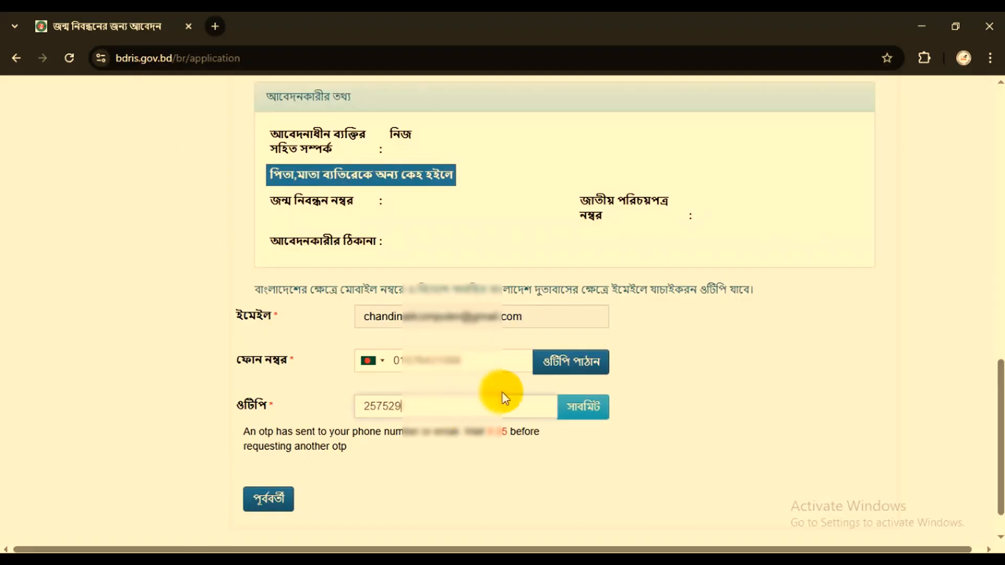
pyautogui.click(592, 409)
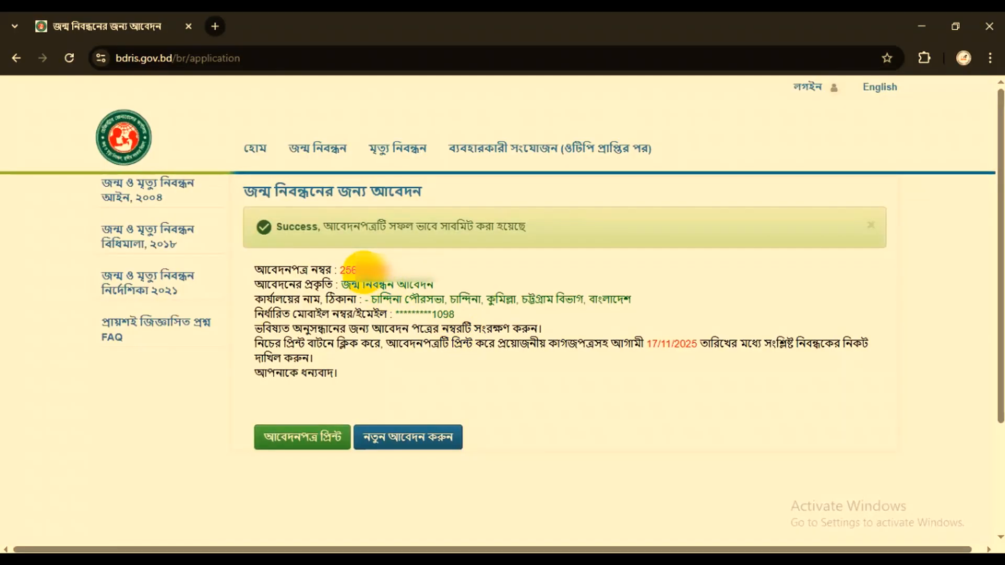
# - Examine the application number, the submission message and the deadline for handing in the printed application to the registrar
pyautogui.doubleClick(362, 268)
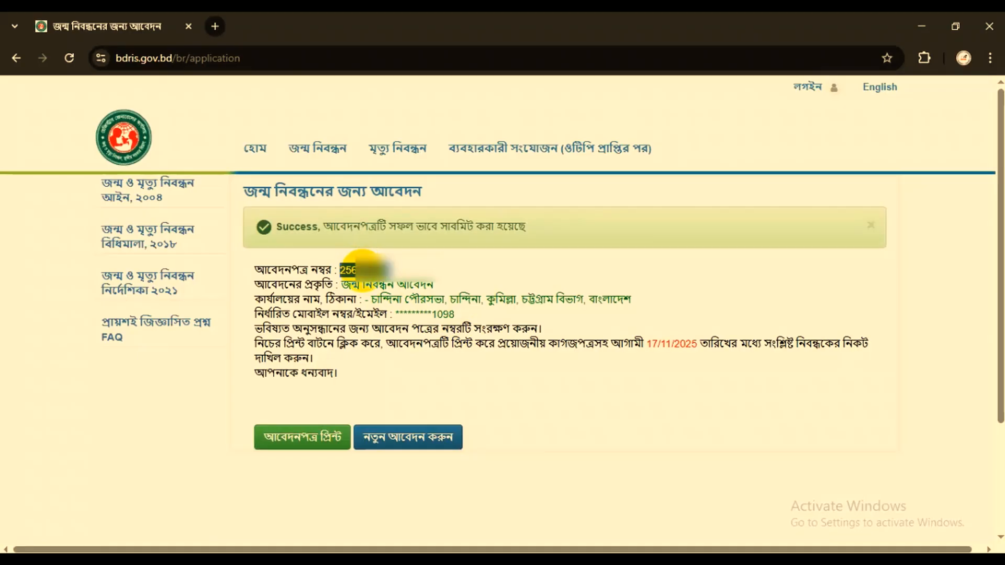
pyautogui.moveTo(346, 227); pyautogui.dragTo(525, 227)
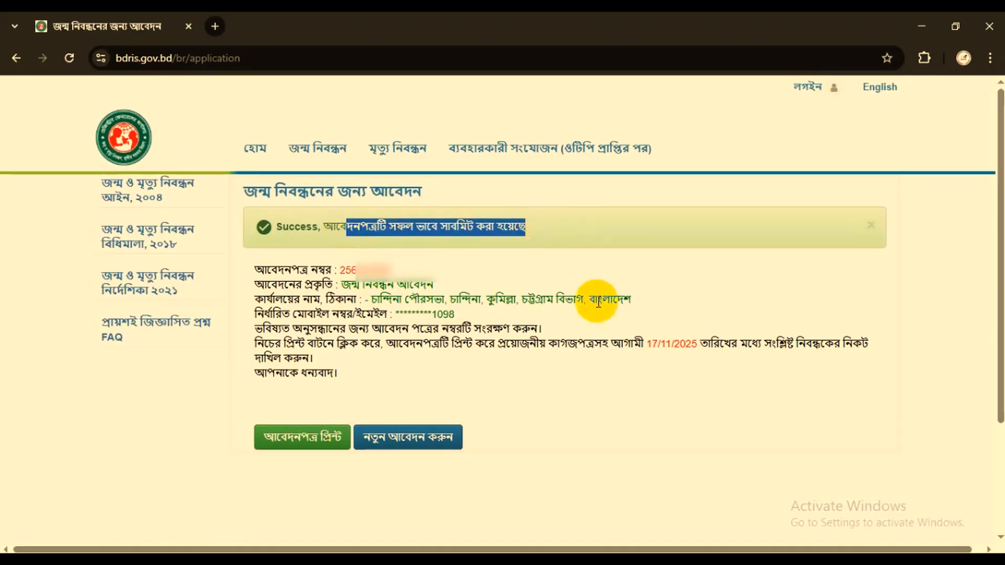
pyautogui.moveTo(624, 344); pyautogui.dragTo(393, 354)
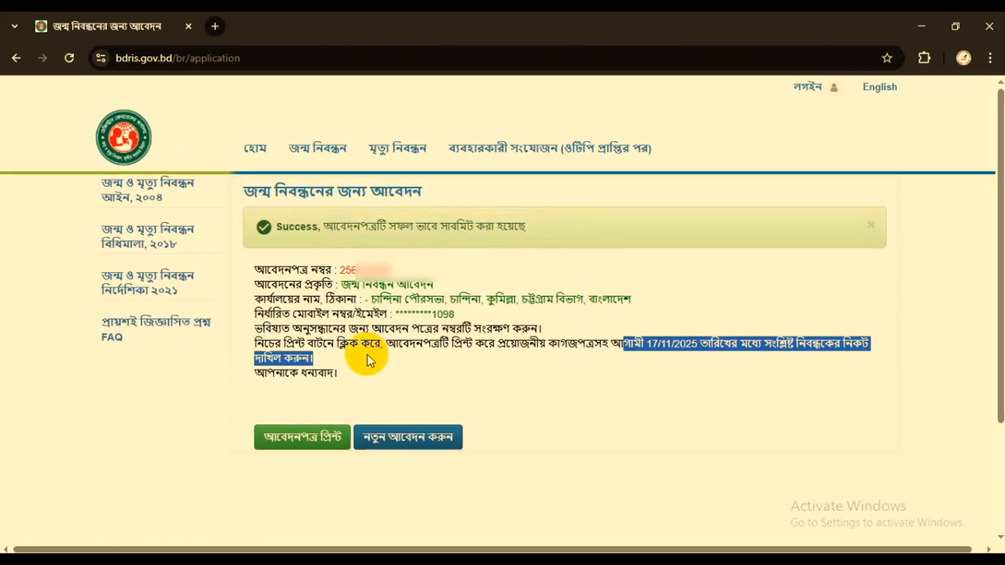
# - Open the birth registration application print page (জন্ম নিবন্ধন আবেদন পত্র প্রিন্ট) in a new tab with application type জন্ম নিবন্ধনের জন্য আবেদন
pyautogui.moveTo(330, 150)
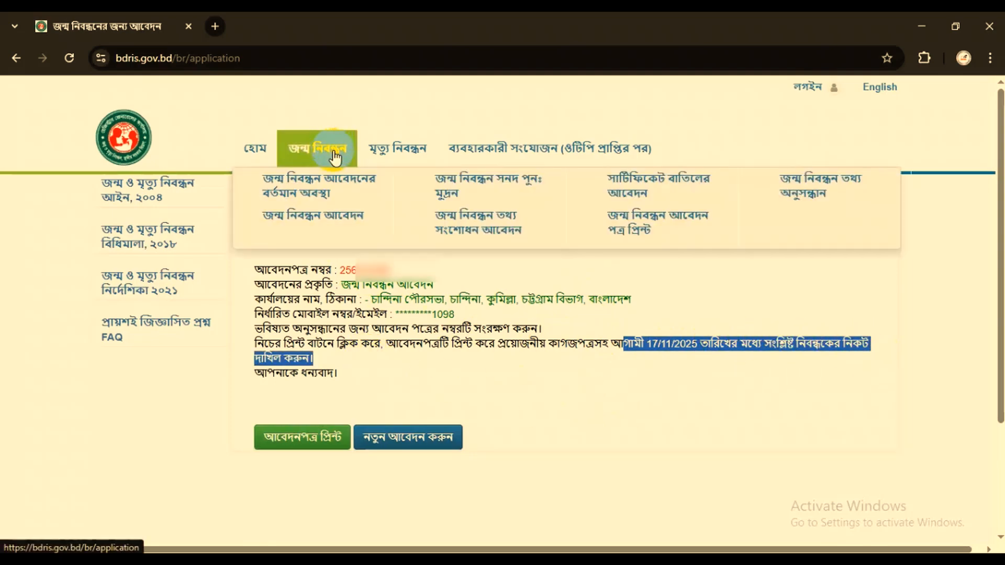
pyautogui.click(638, 230)
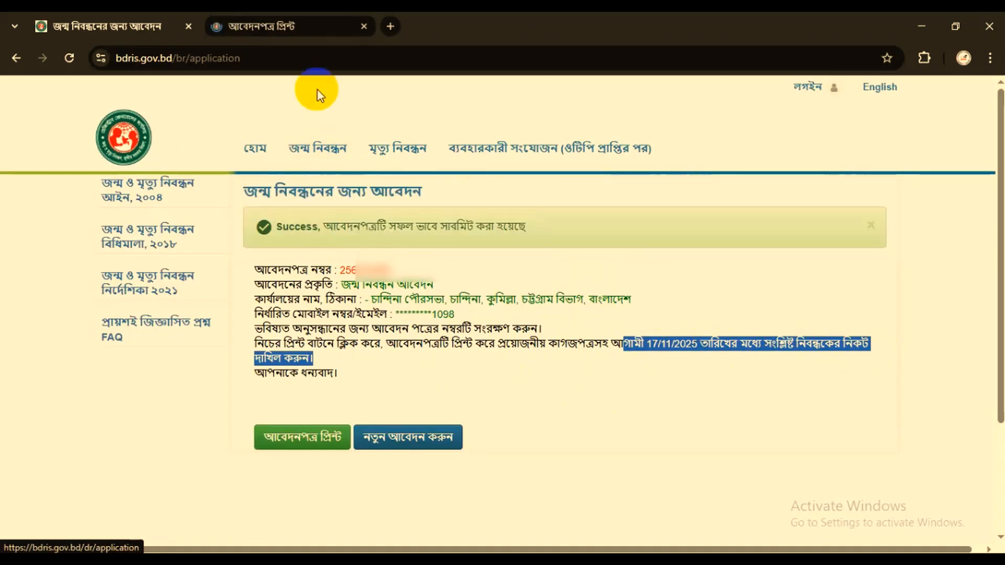
pyautogui.click(272, 25)
pyautogui.moveTo(369, 149)
pyautogui.moveTo(277, 215); pyautogui.dragTo(348, 217)
pyautogui.click(470, 222)
pyautogui.click(470, 222)
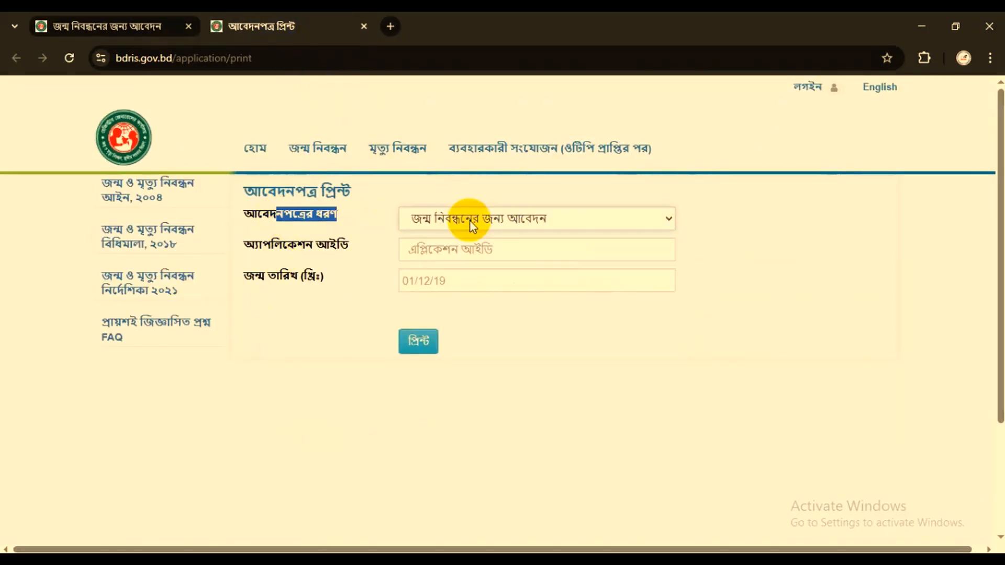
# - Fill in the submitted application's ID (অ্যাপলিকেশন আইডি) and the applicant's date of birth (জন্ম তারিখ), and print the application form
pyautogui.click(449, 246)
pyautogui.hotkey('ctrl', 'v')
pyautogui.click(426, 281)
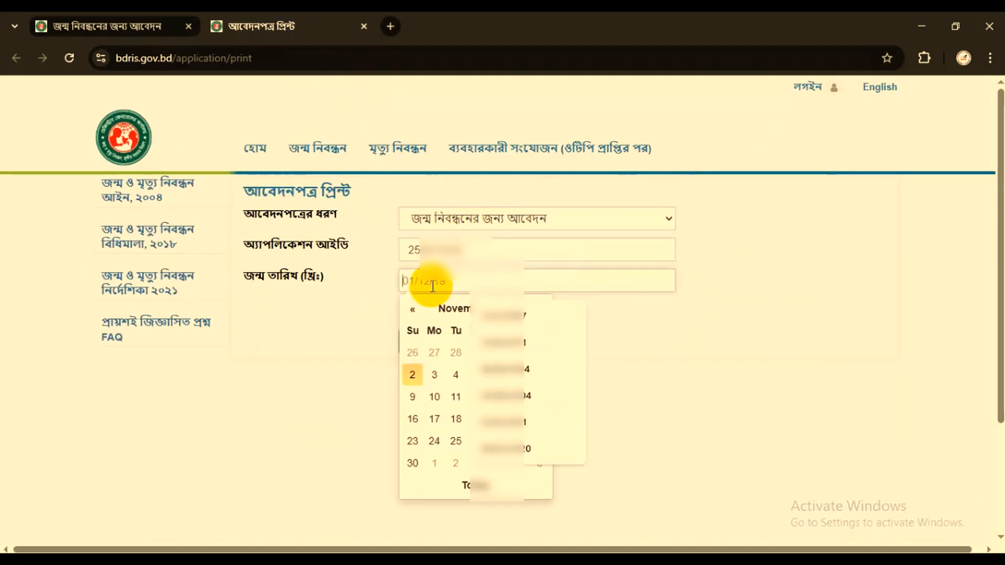
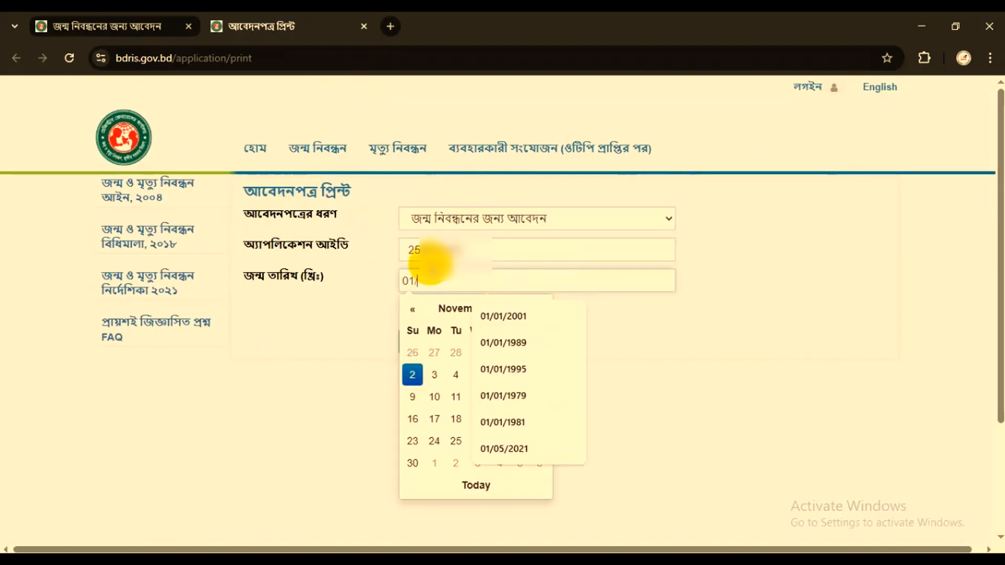
pyautogui.click(359, 292)
pyautogui.click(434, 343)
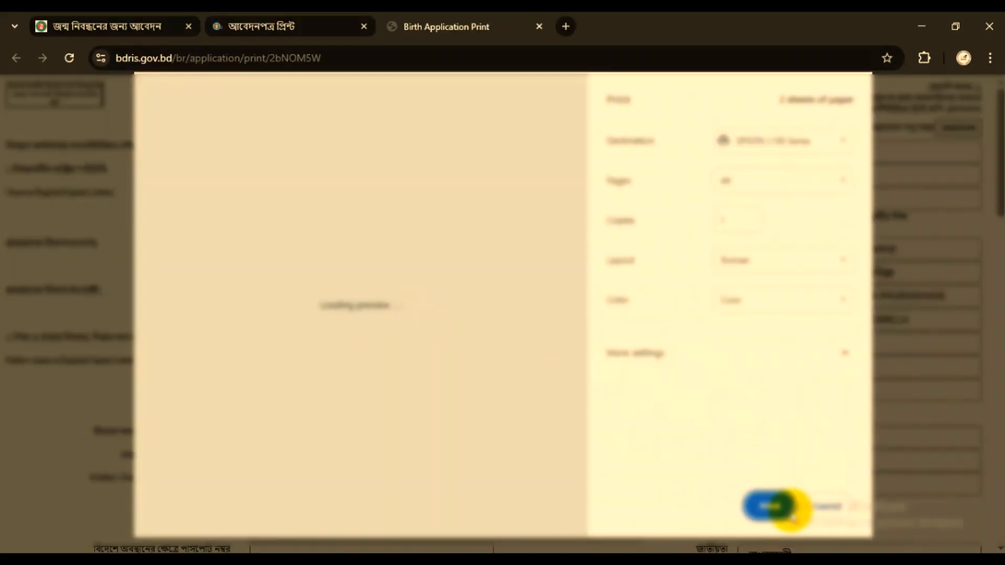
pyautogui.click(774, 516)
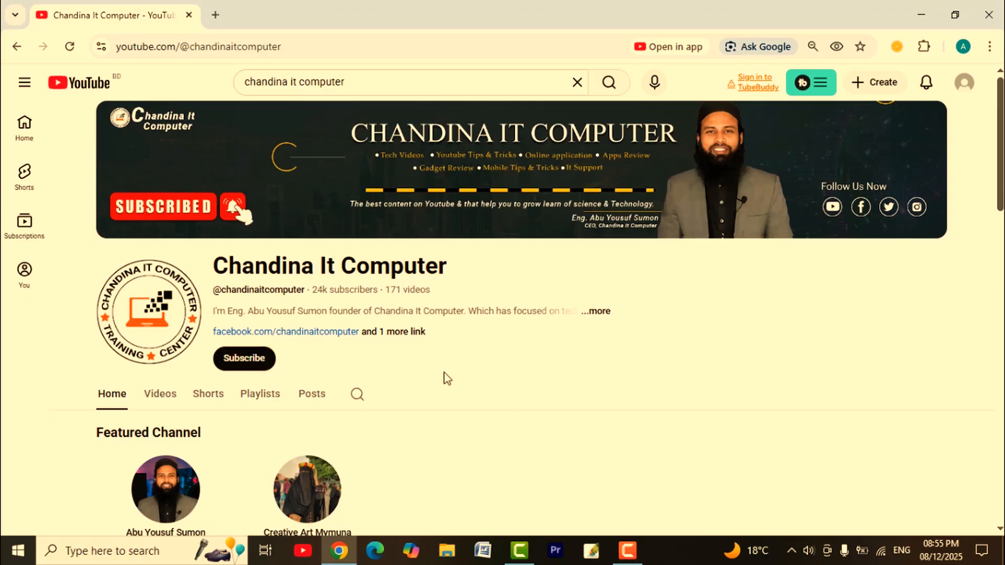
# - Browse the home page of the Chandina It Computer channel on YouTube, from its featured channels through popular videos and created playlists
pyautogui.scroll(-5, 465, 373)
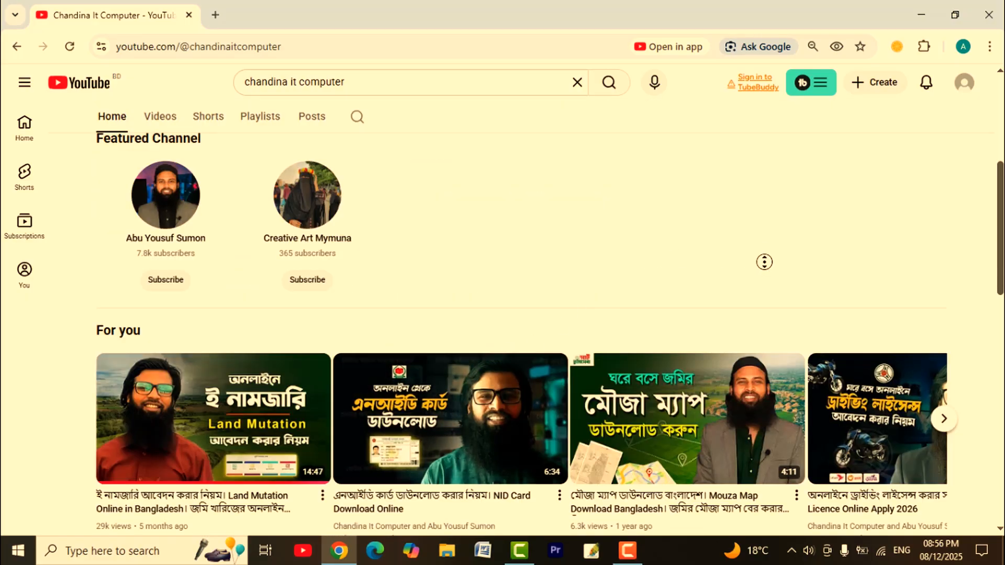
pyautogui.scroll(-4, 762, 283)
pyautogui.scroll(-4, 762, 282)
pyautogui.scroll(-4, 762, 283)
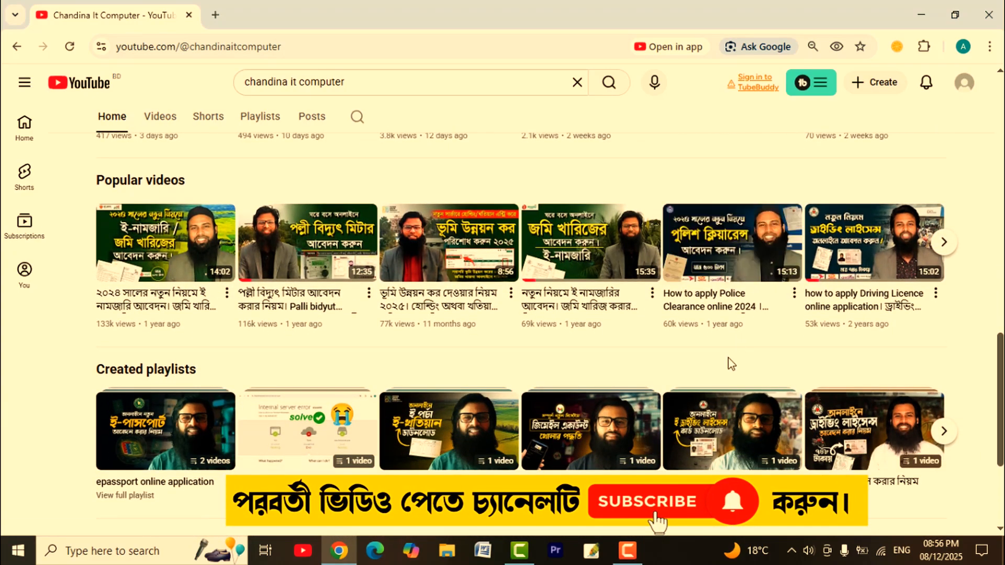
pyautogui.scroll(10, 727, 352)
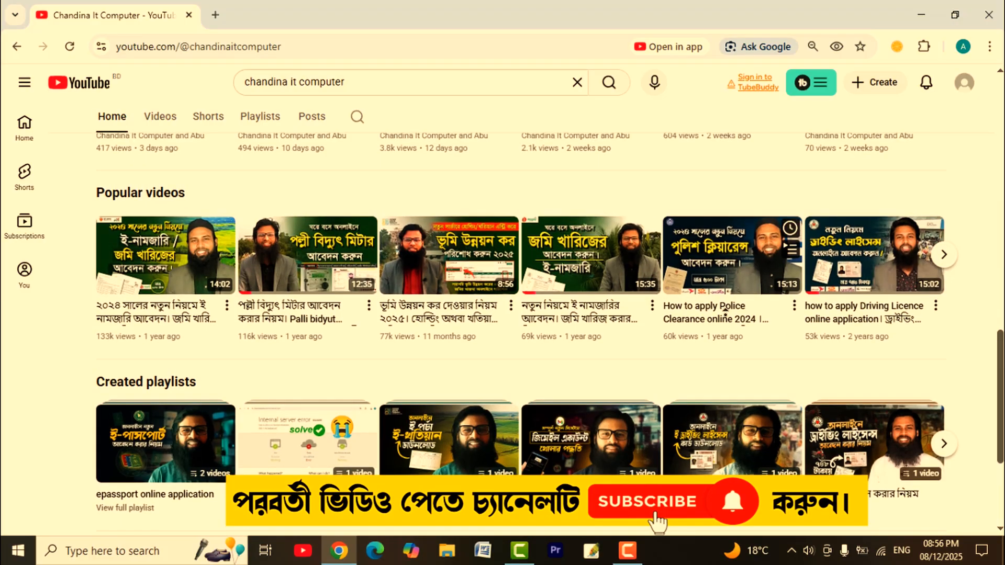
pyautogui.scroll(2, 725, 306)
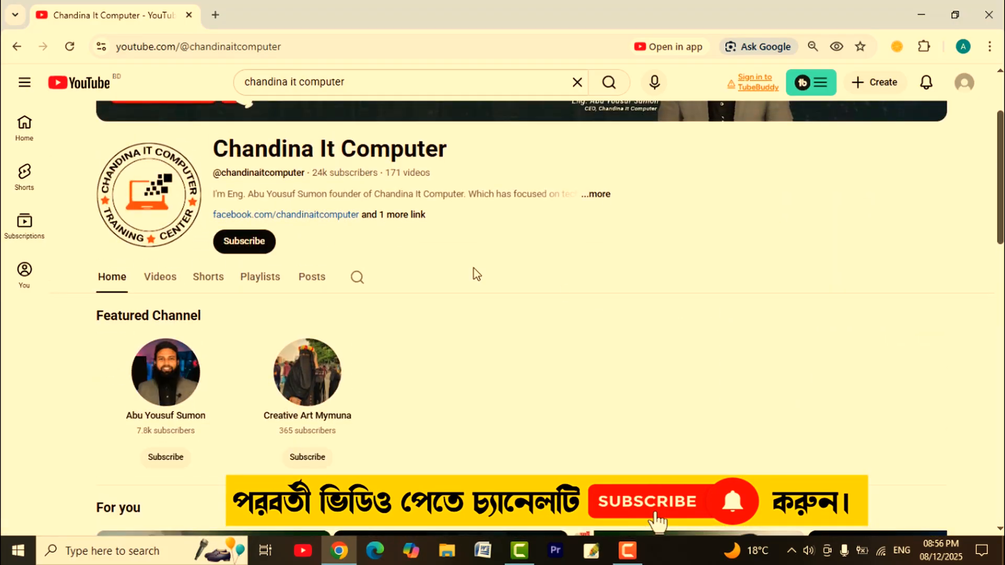
# - Show the channel's uploaded videos sorted by Popular and look through the listed tutorials
pyautogui.click(163, 276)
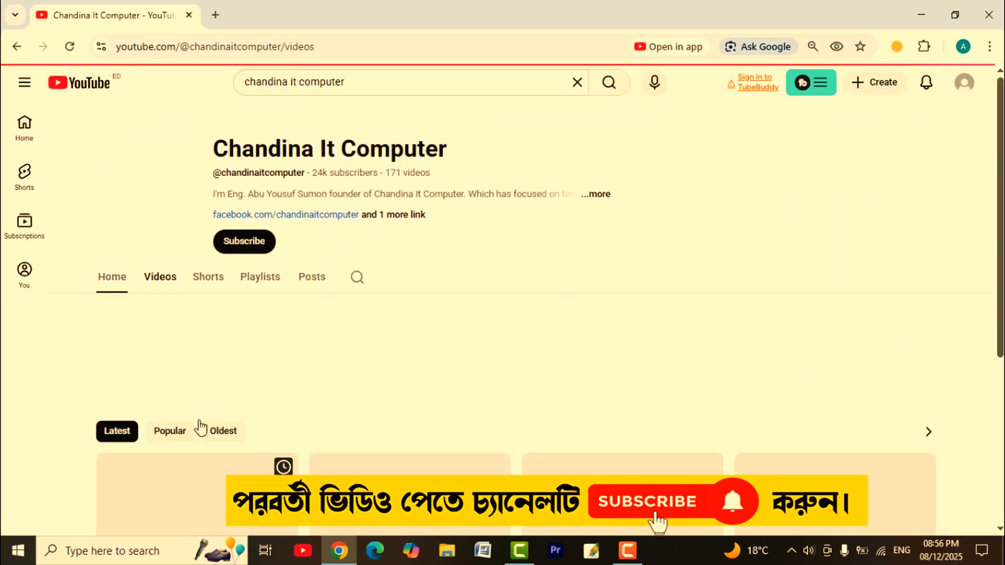
pyautogui.click(175, 431)
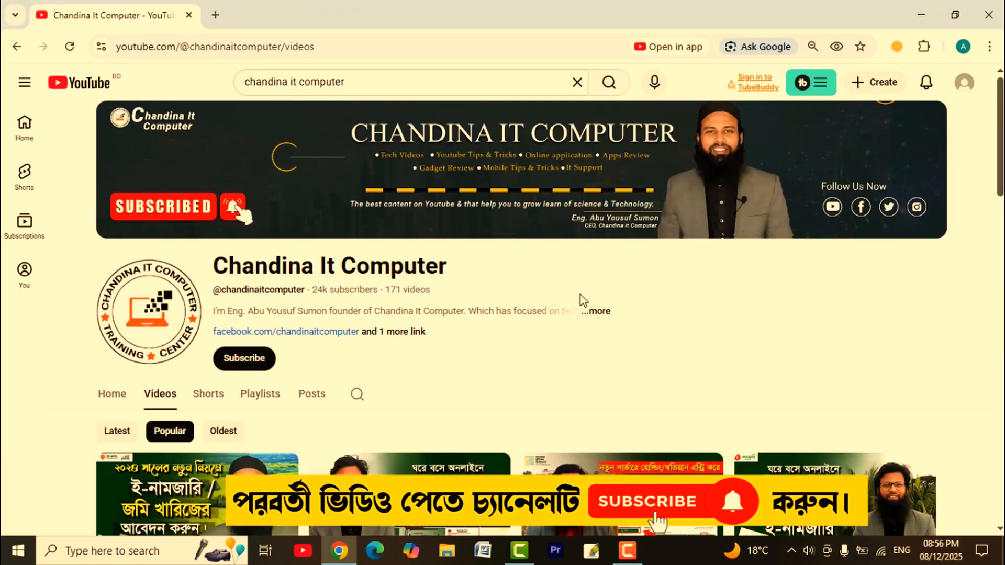
pyautogui.scroll(-3, 580, 315)
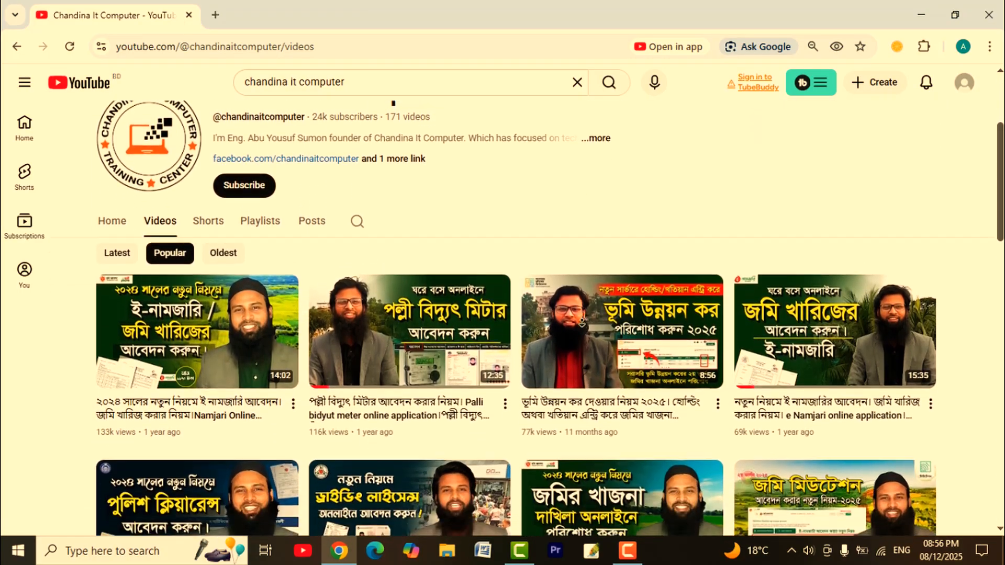
pyautogui.scroll(-5, 582, 322)
pyautogui.scroll(-5, 581, 322)
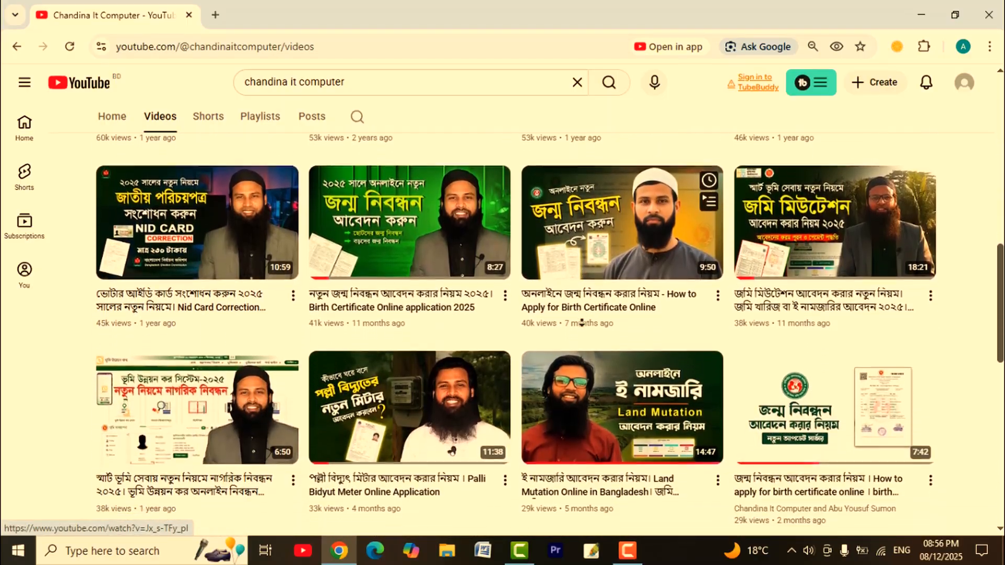
pyautogui.scroll(-5, 581, 323)
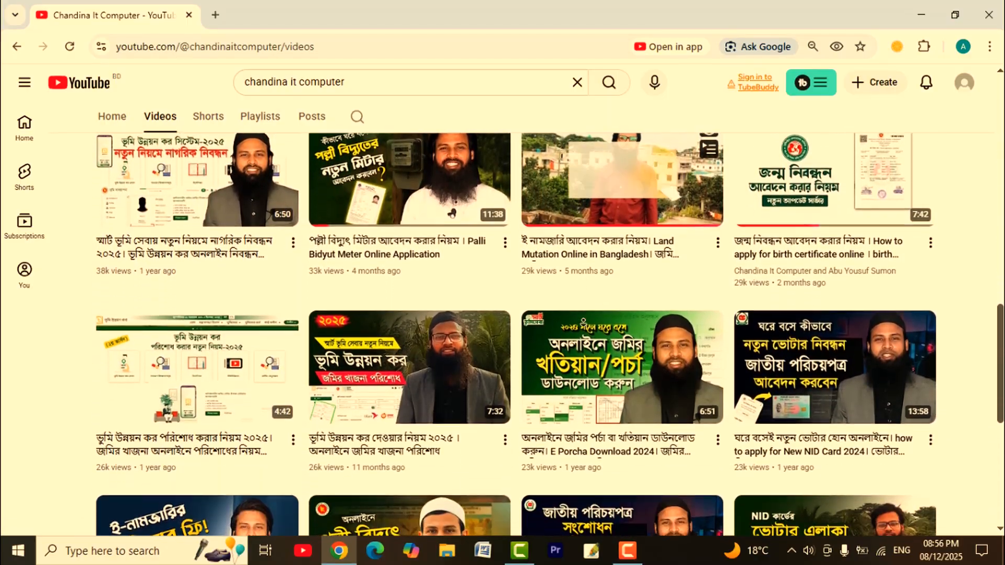
pyautogui.scroll(-1, 581, 323)
pyautogui.scroll(-1, 583, 322)
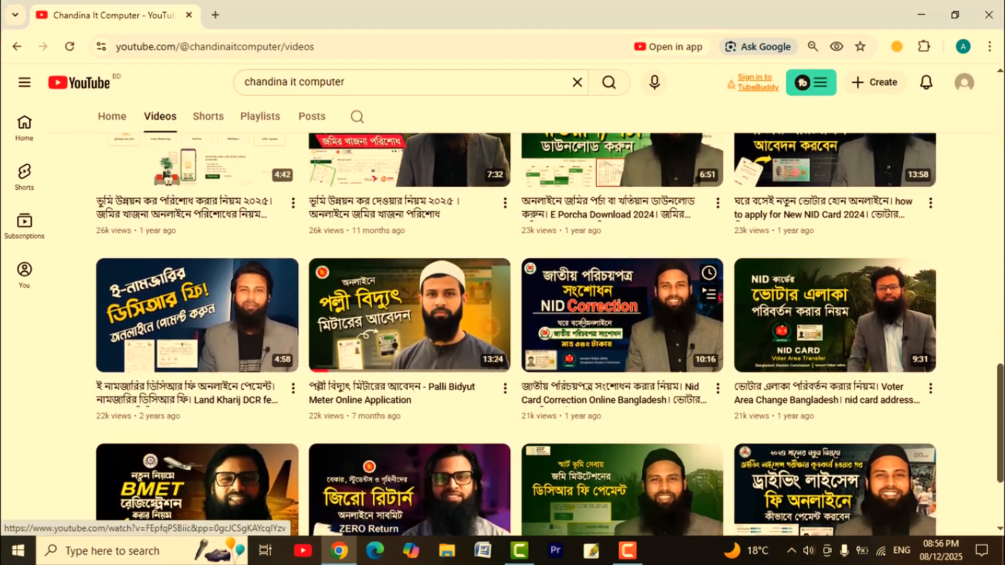